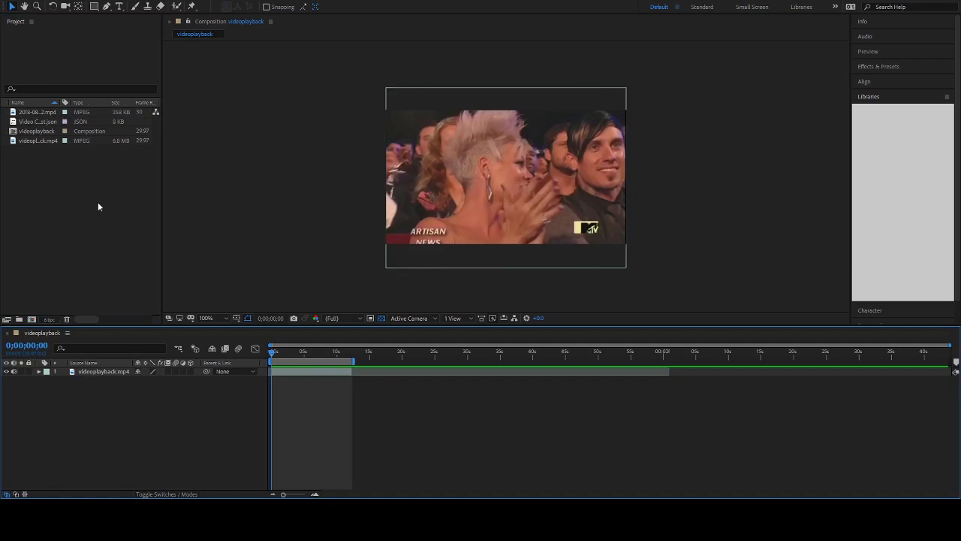
Preview the opening seconds of the clip and stop playback at 0;00;02;18
left_click(108, 180)
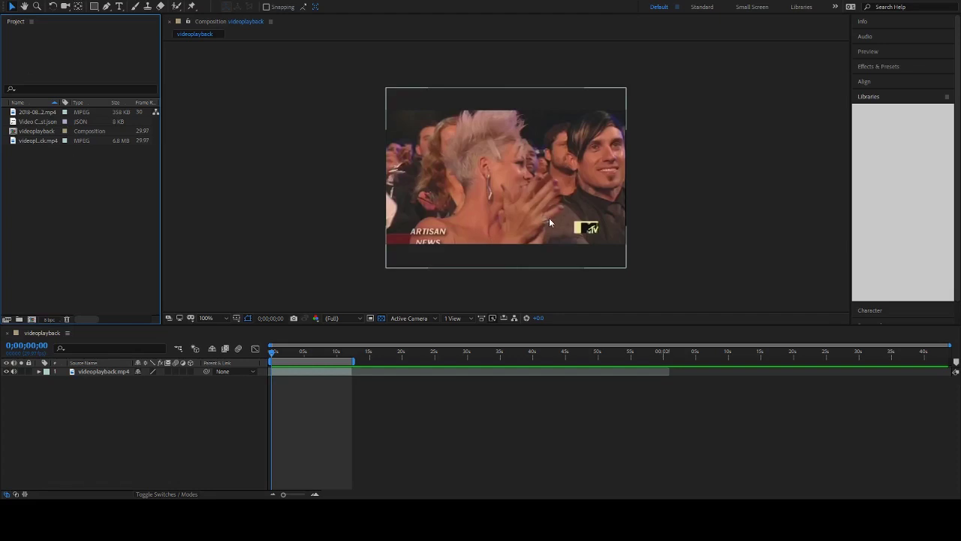
left_click(257, 352)
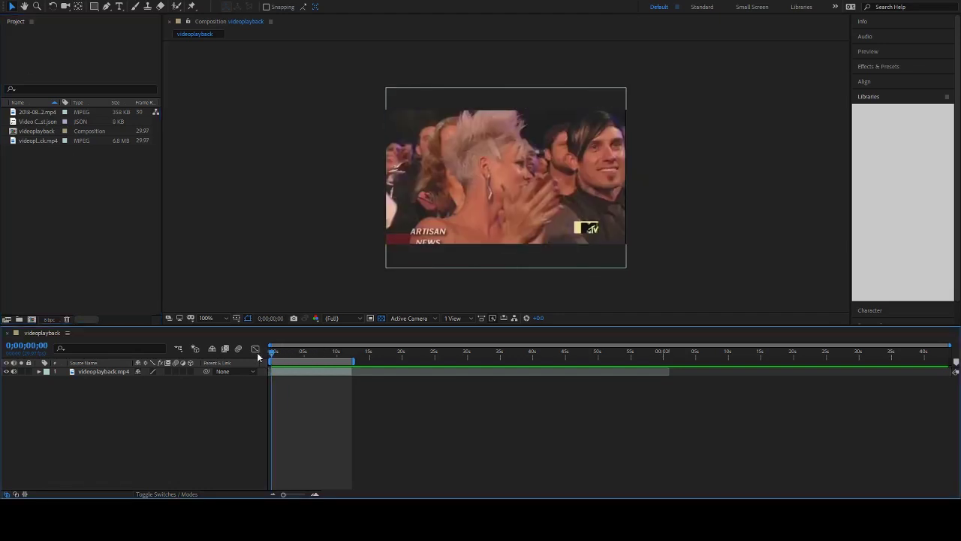
key("space")
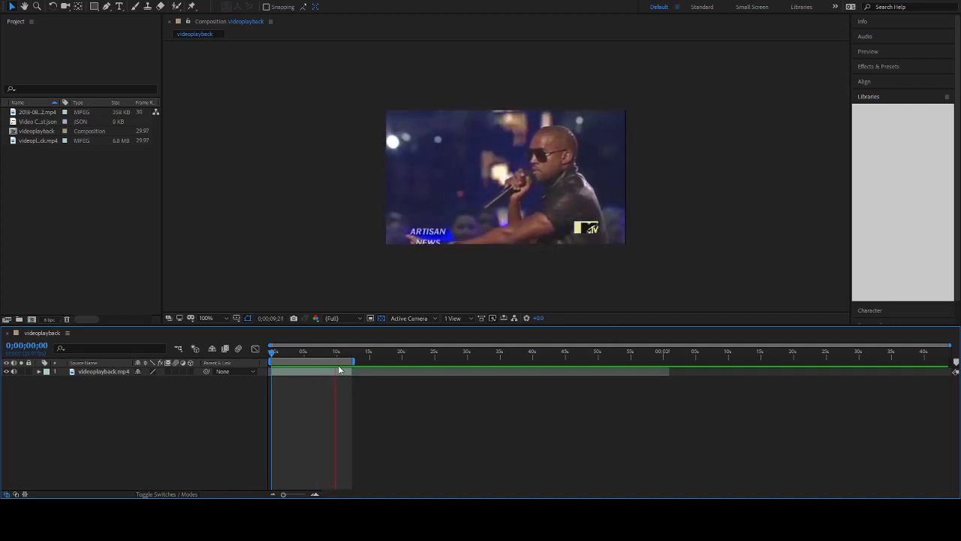
key("space")
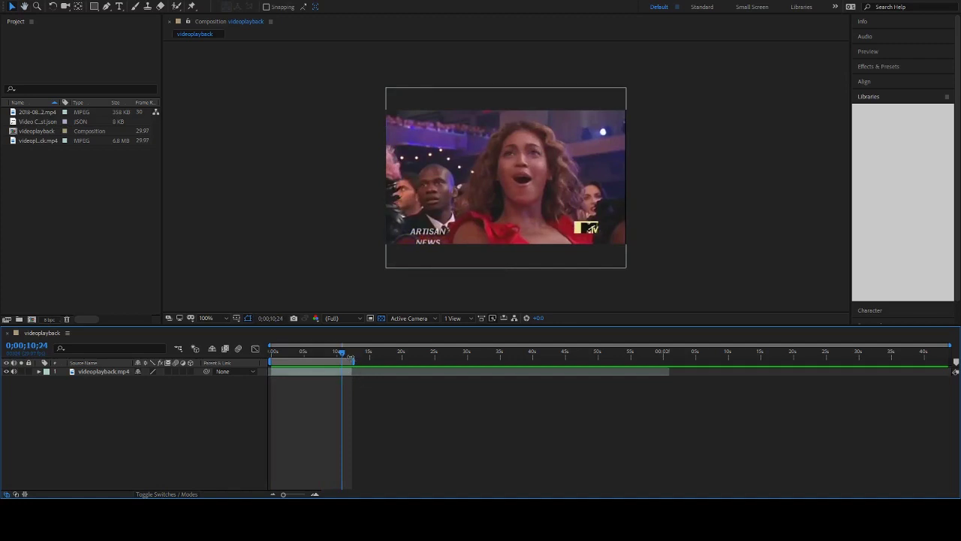
left_click_drag(338, 351, 276, 352)
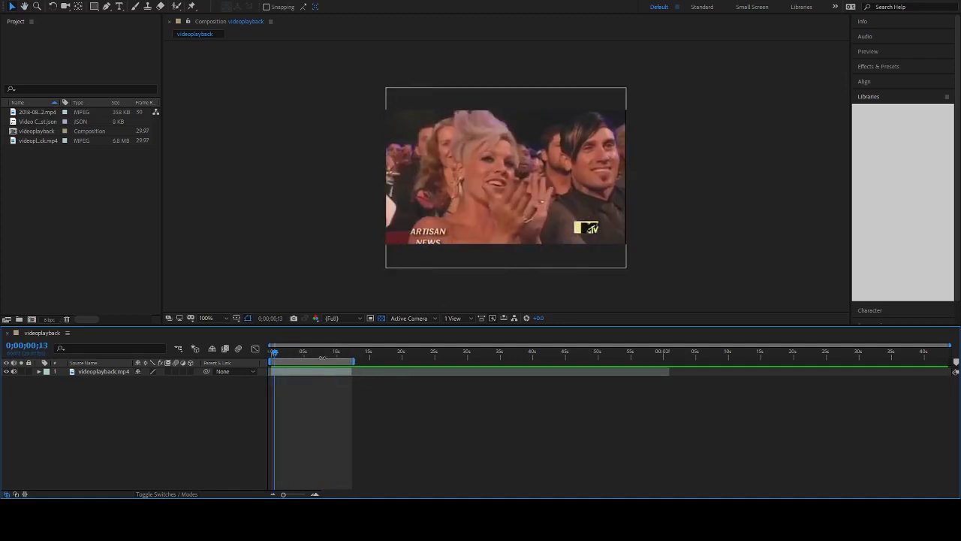
key("space")
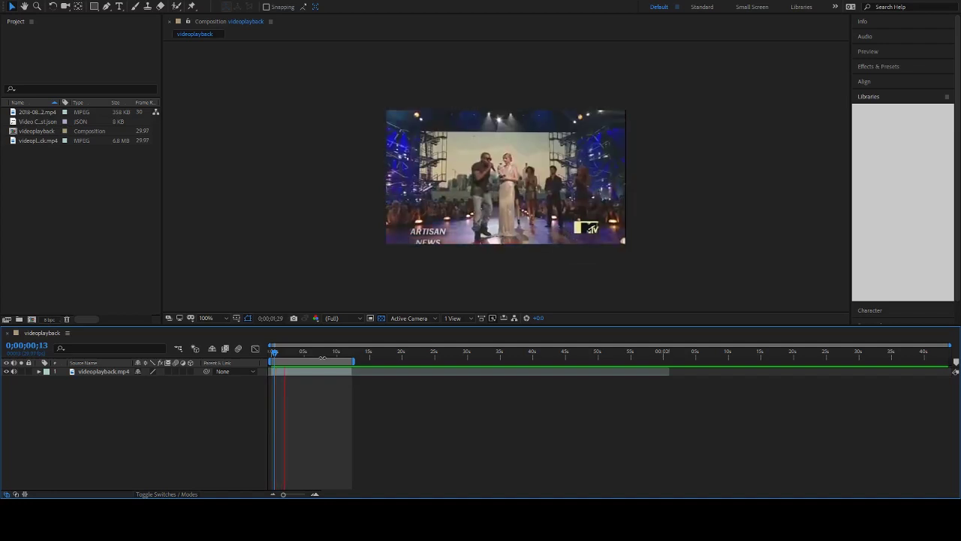
key("space")
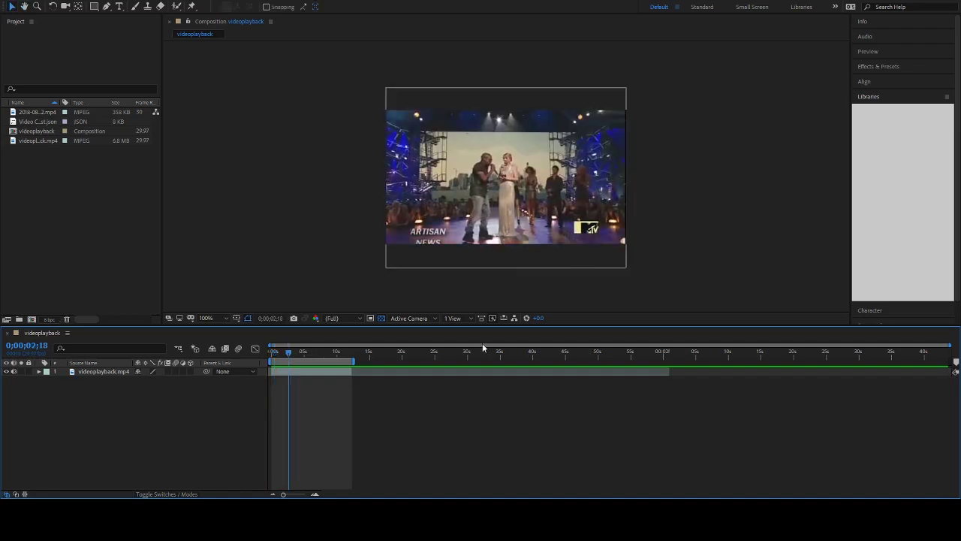
Activate the Rectangle tool and set its fill colour to black
left_click(94, 8)
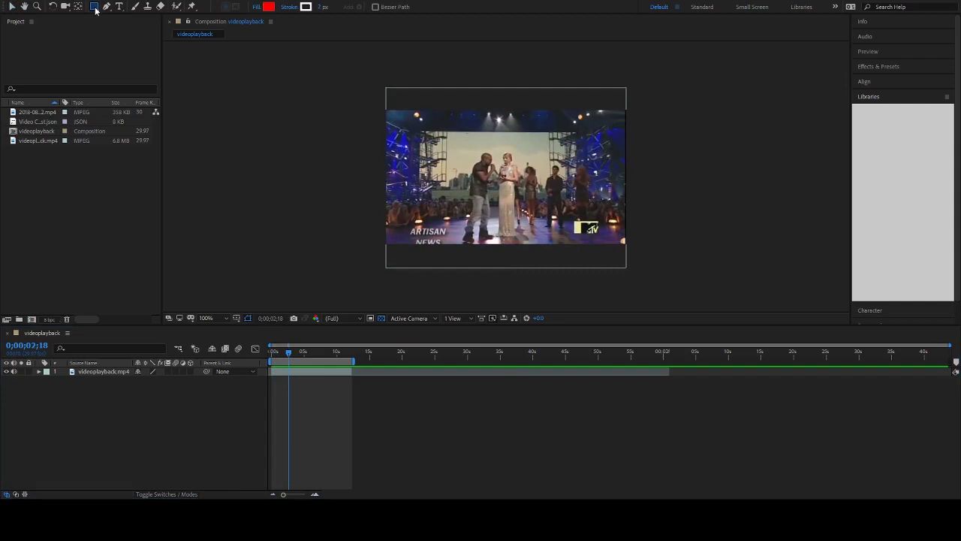
left_click(269, 7)
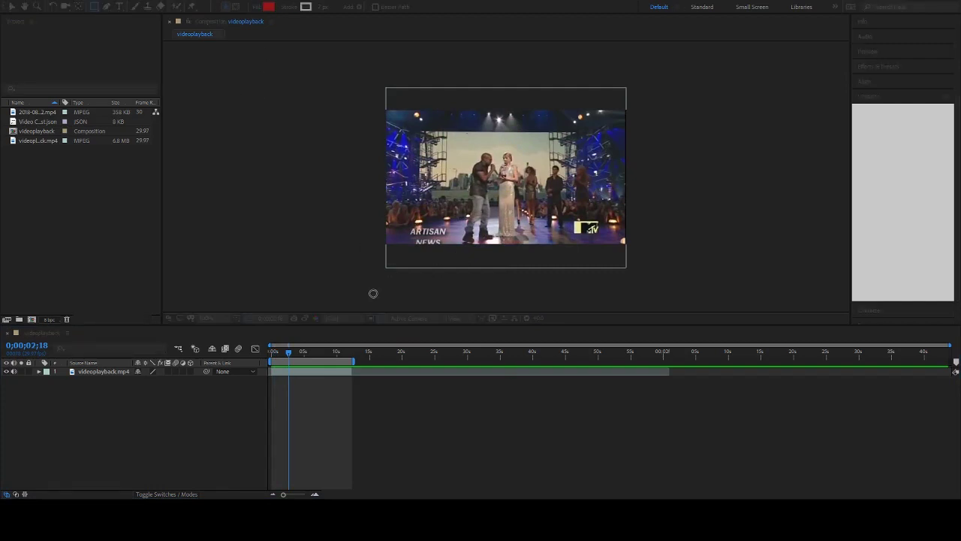
left_click(584, 184)
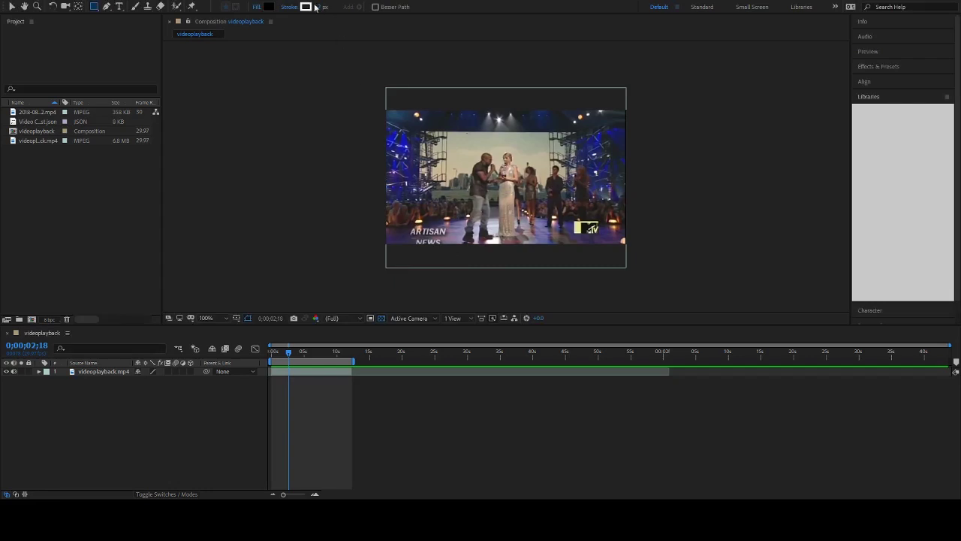
left_click(287, 8)
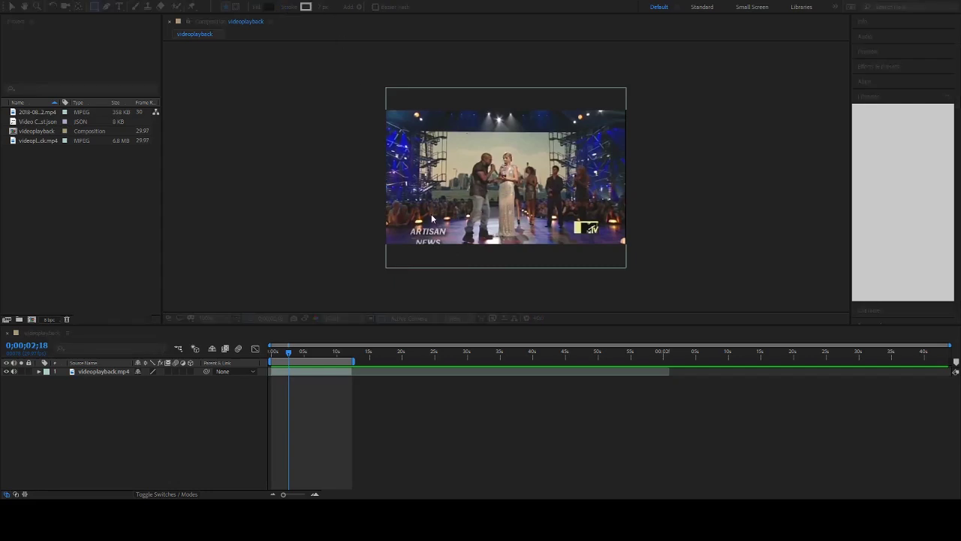
left_click(522, 279)
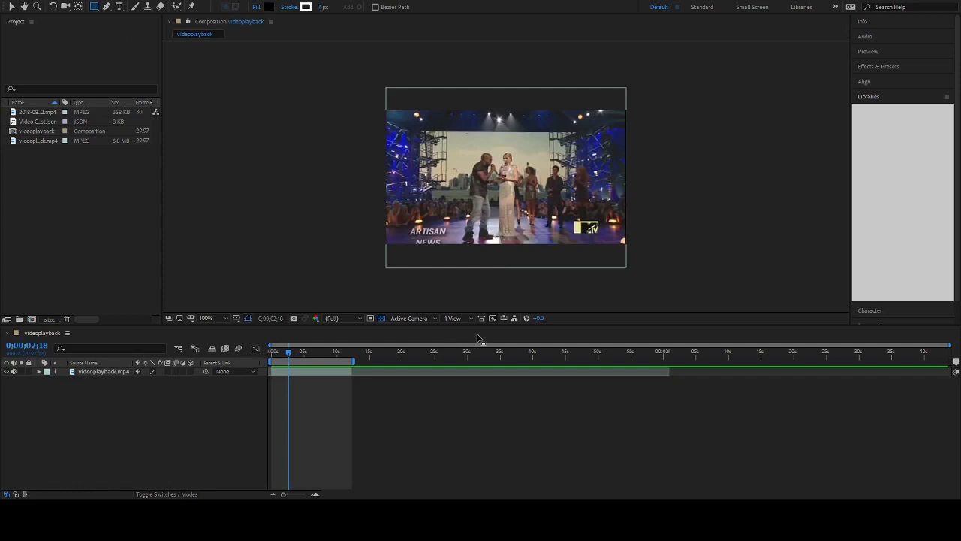
Draw a wide black rectangle across the lower part of the video image, covering the existing news caption
scroll(482, 227, "up", 1)
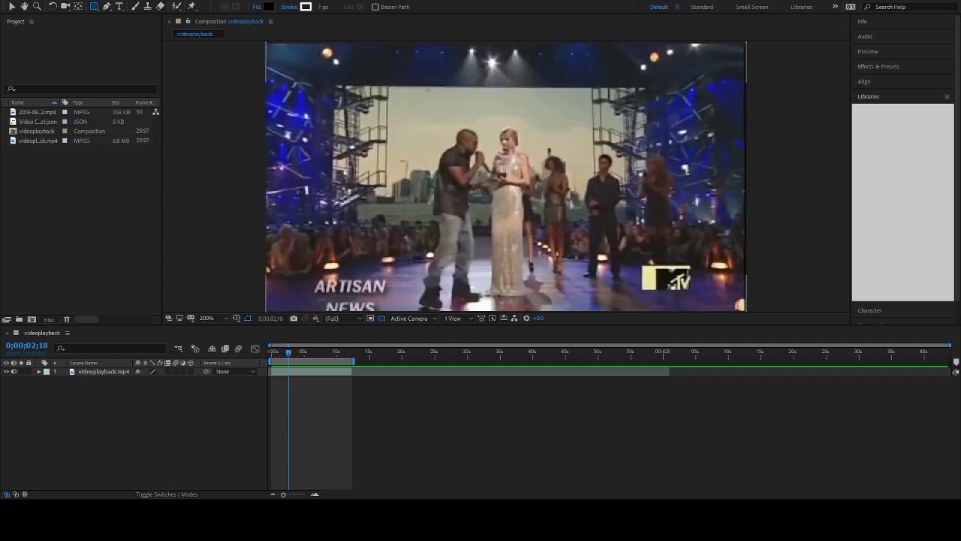
left_click(579, 380)
left_click_drag(524, 225, 515, 178)
left_click(501, 420)
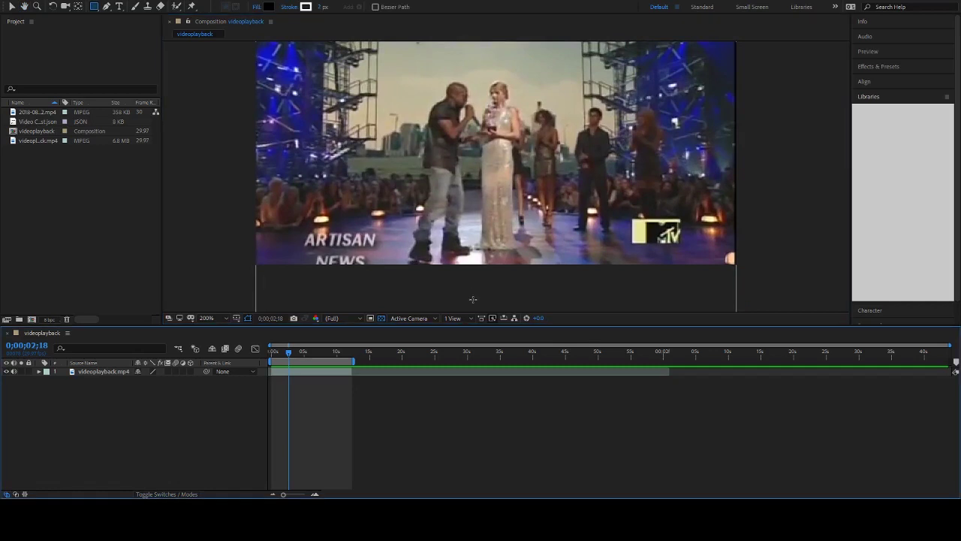
left_click_drag(298, 216, 694, 263)
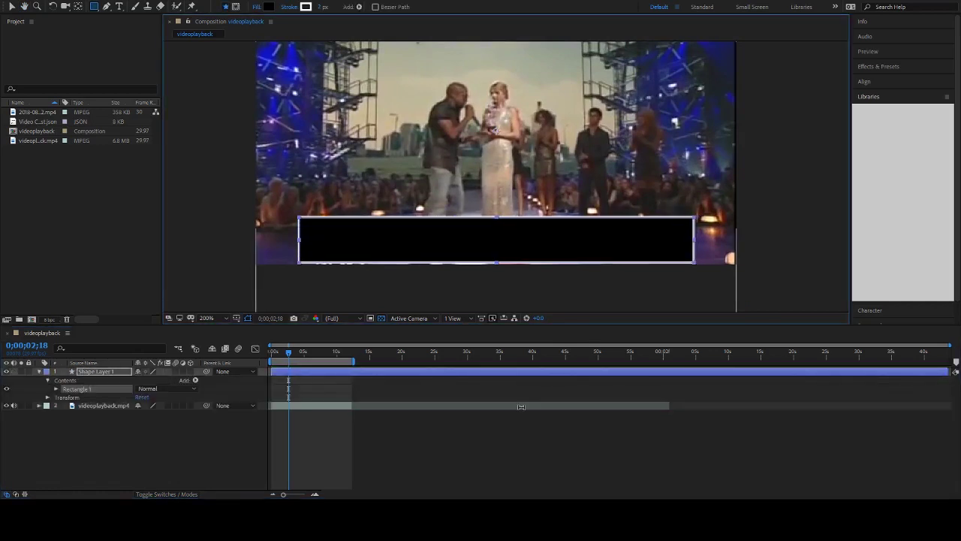
Set the stroke of the black rectangle's shape layer to none
left_click(381, 373)
left_click(382, 373)
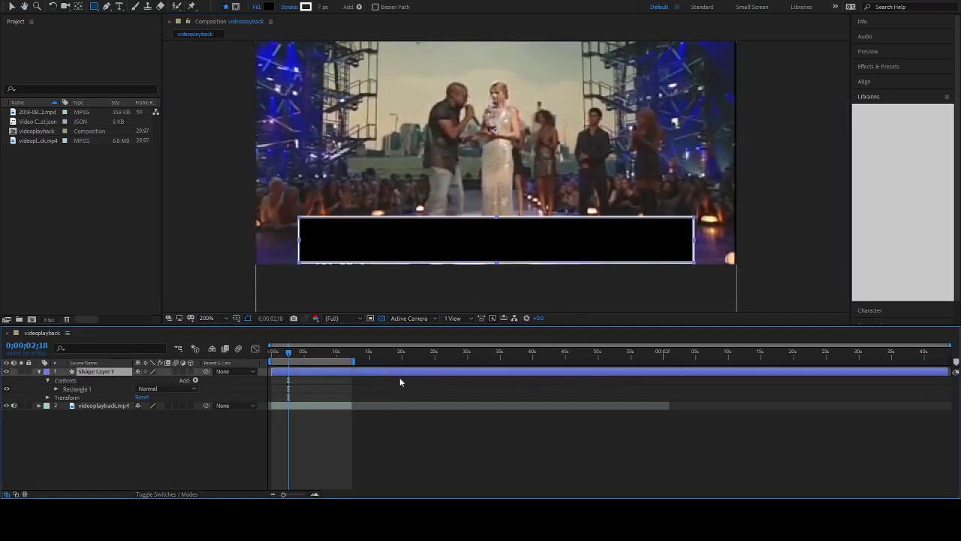
left_click(306, 7)
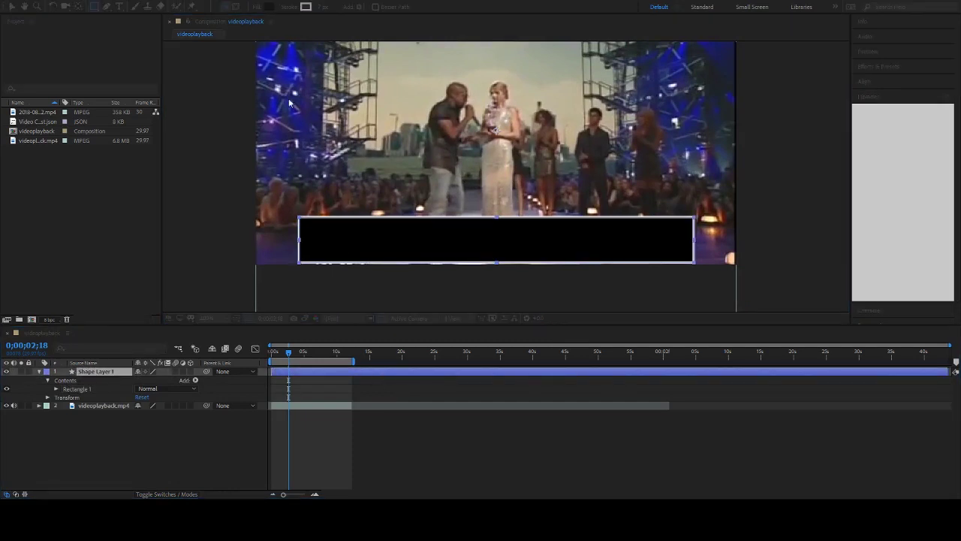
left_click(429, 214)
left_click(461, 282)
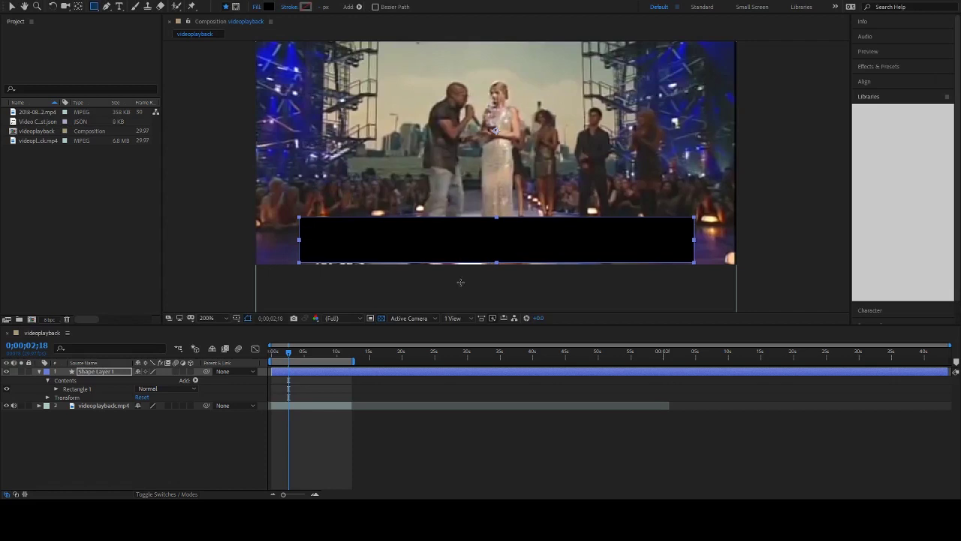
left_click(468, 451)
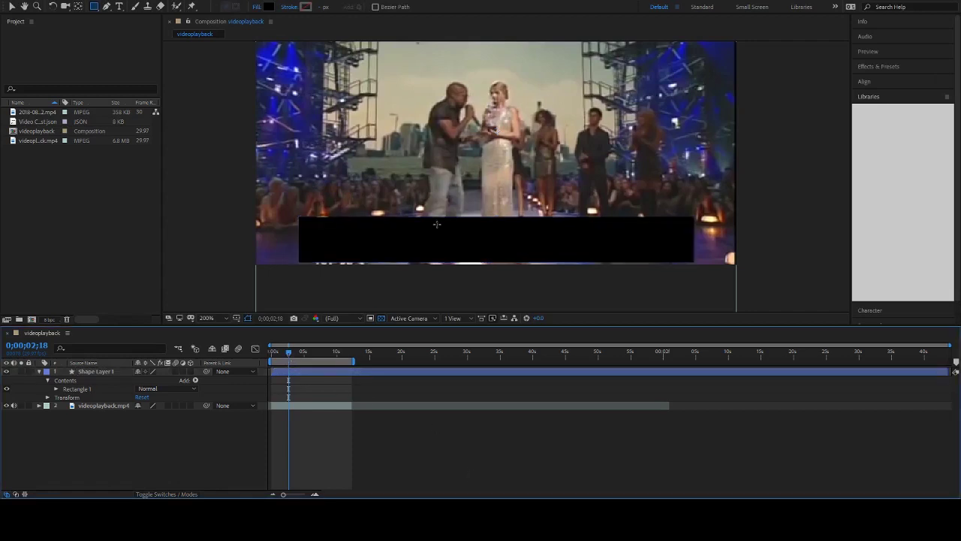
Centre the black rectangle horizontally in the composition
key("v")
left_click(488, 244)
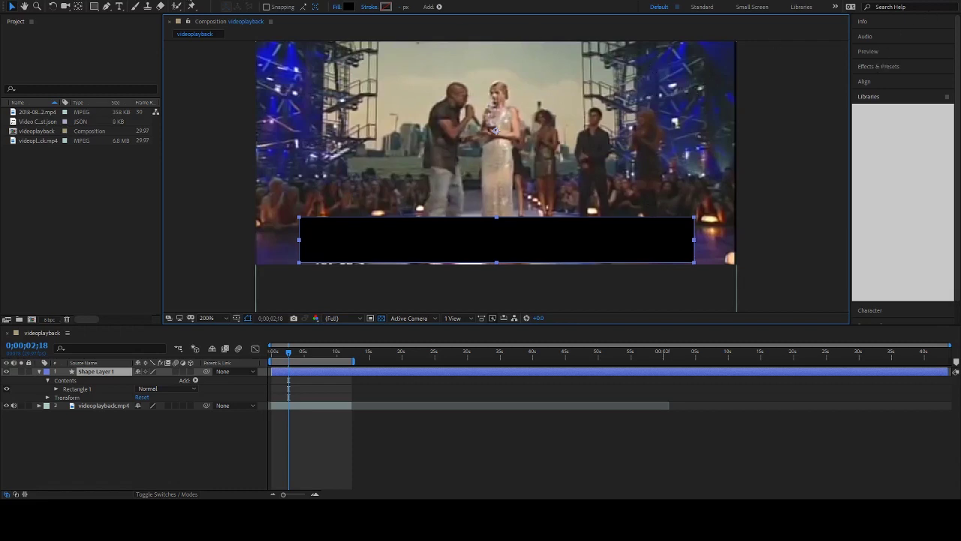
left_click(208, 61)
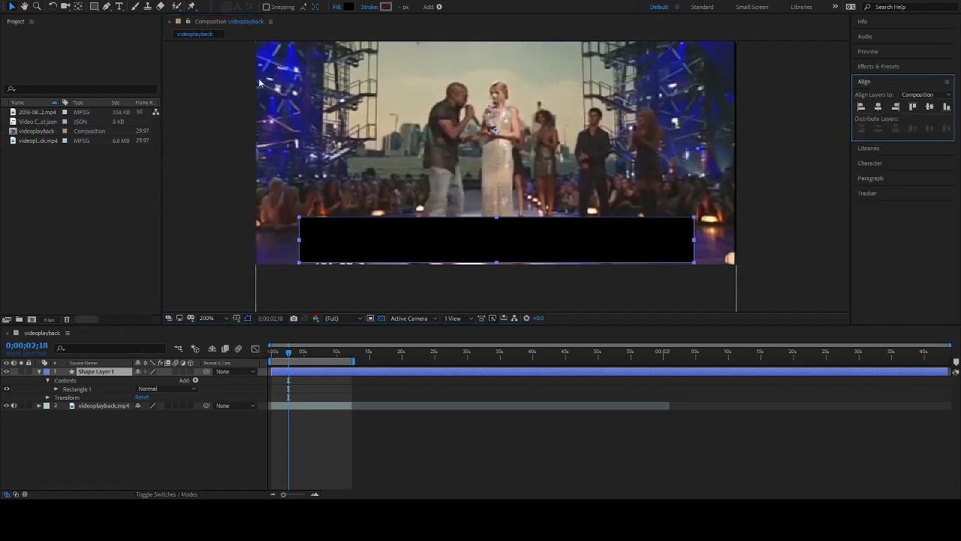
left_click(879, 108)
left_click(668, 383)
left_click(671, 372)
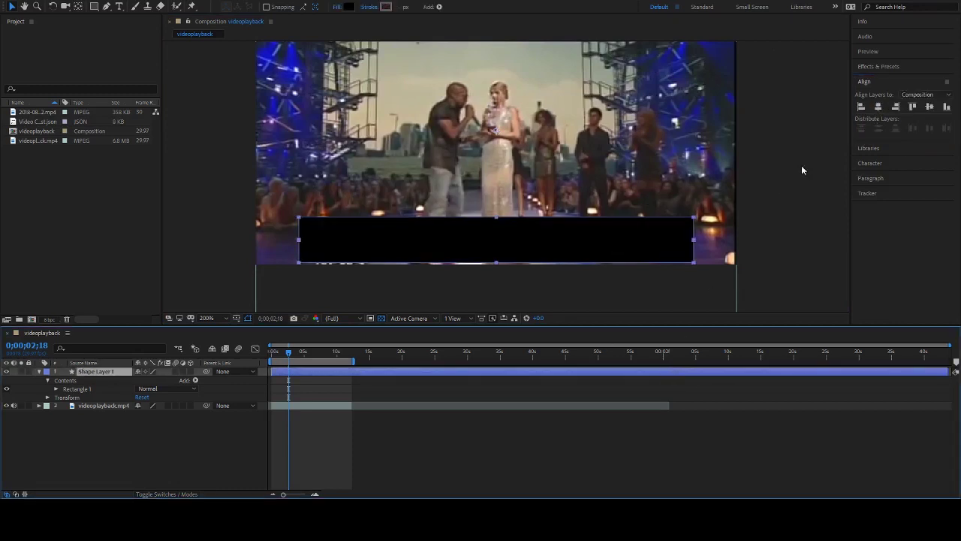
left_click(882, 107)
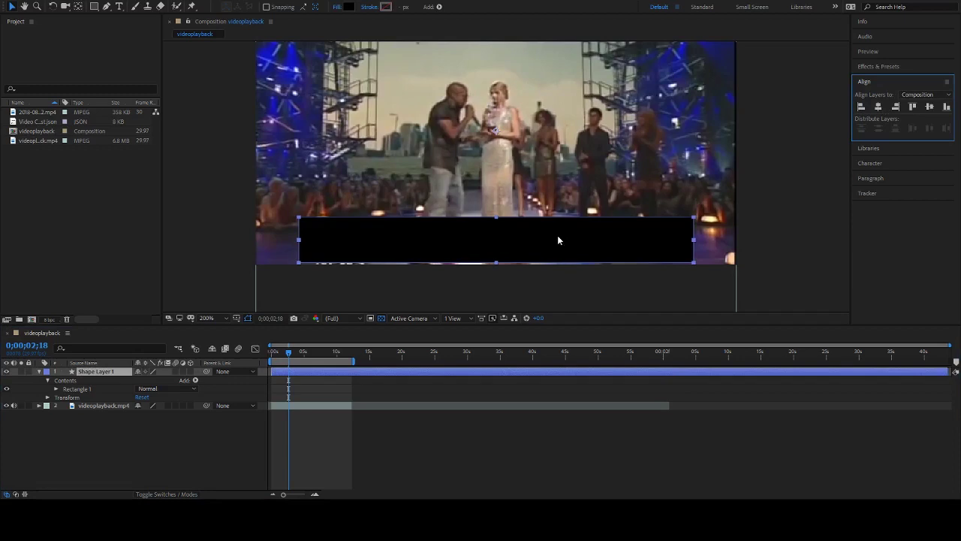
Place the anchor point at the black bar's centre and make the bar thinner, just above the video image's lower edge
left_click_drag(521, 240, 521, 232)
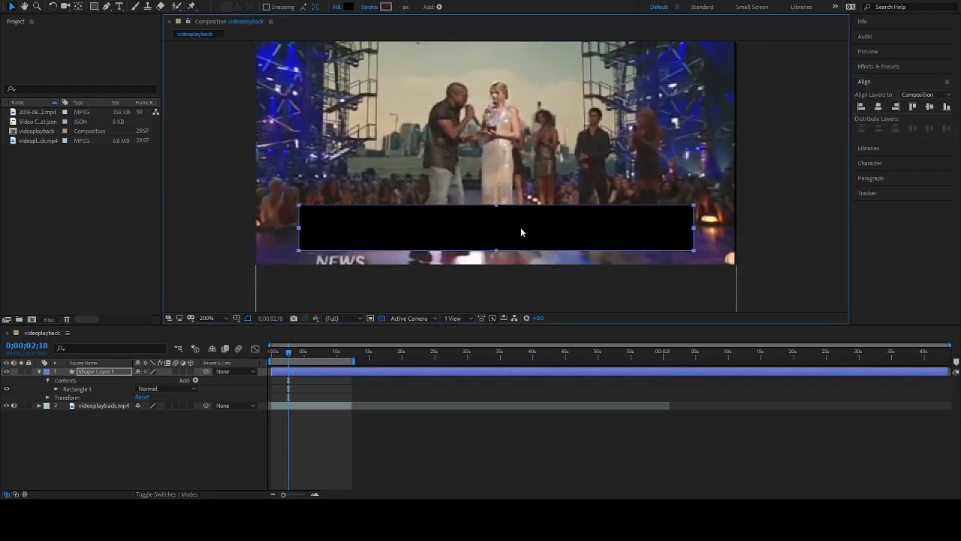
key("y")
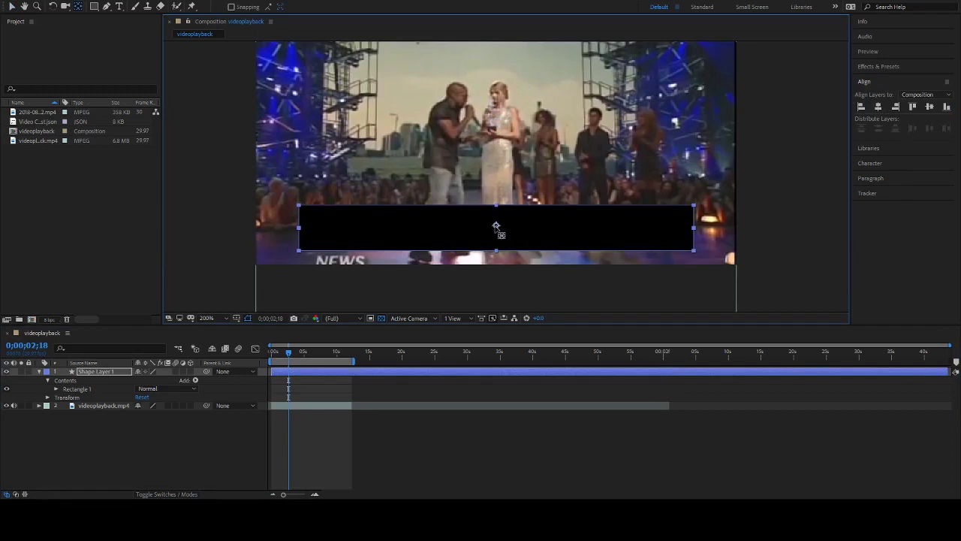
key("v")
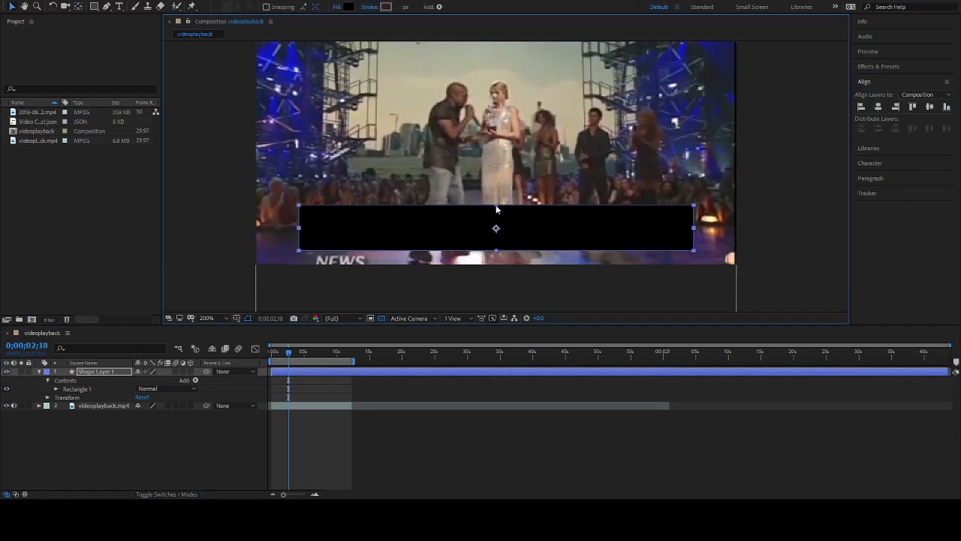
left_click_drag(496, 207, 524, 241)
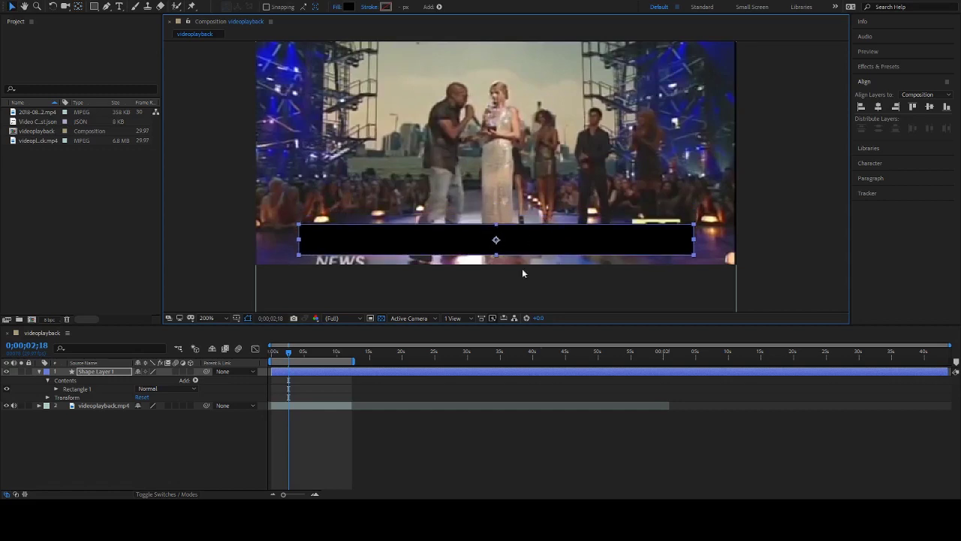
left_click(542, 392)
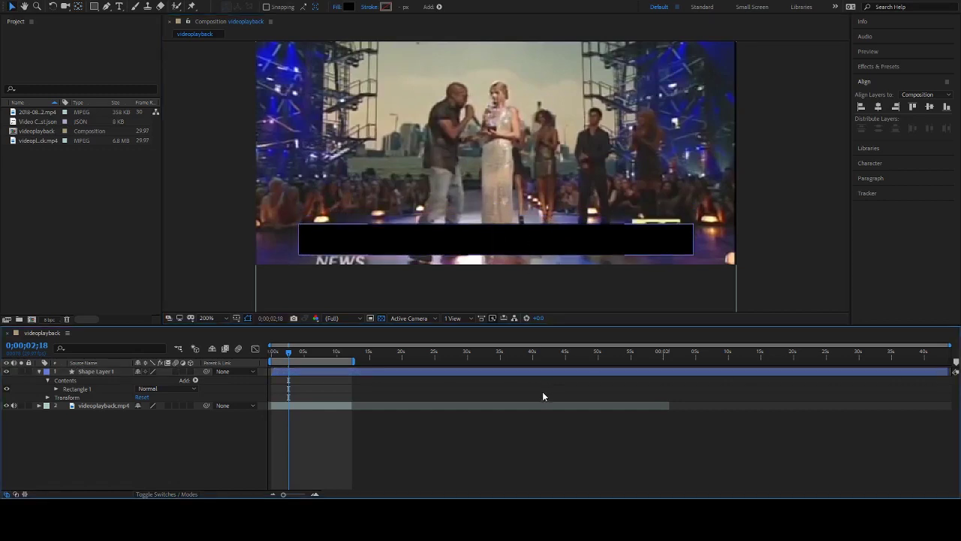
Add a text box inside the black bar with the caption "Yo, Taylor"
left_click(118, 6)
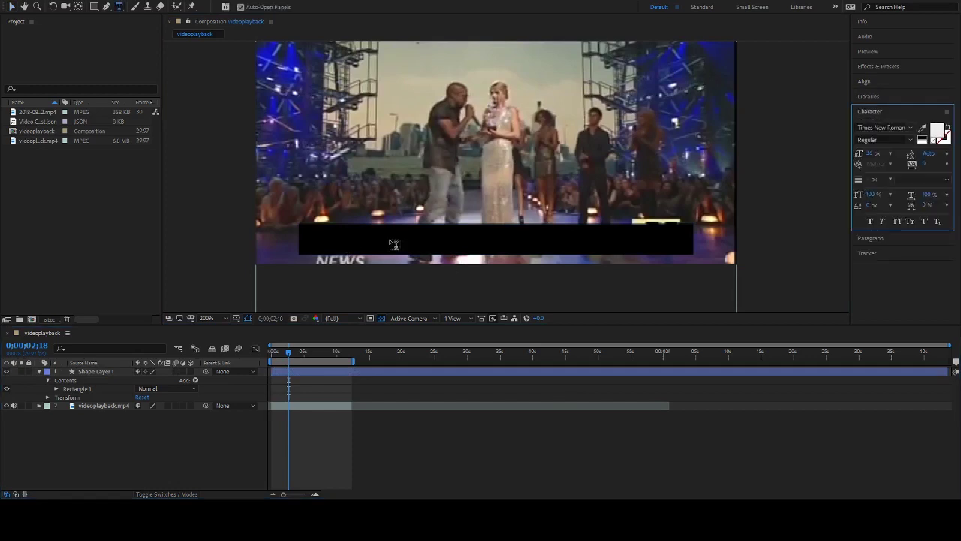
left_click_drag(309, 231, 693, 256)
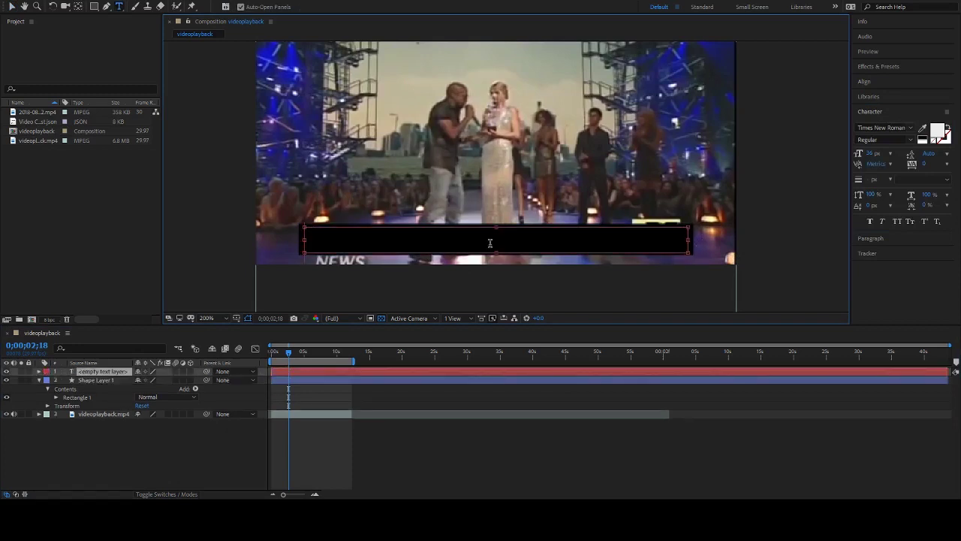
type("Yo, T")
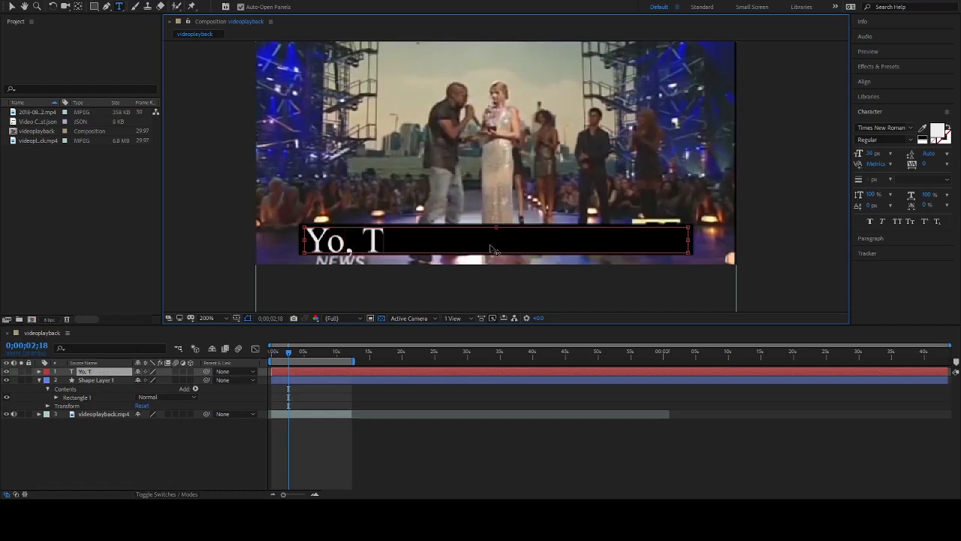
type("aylor")
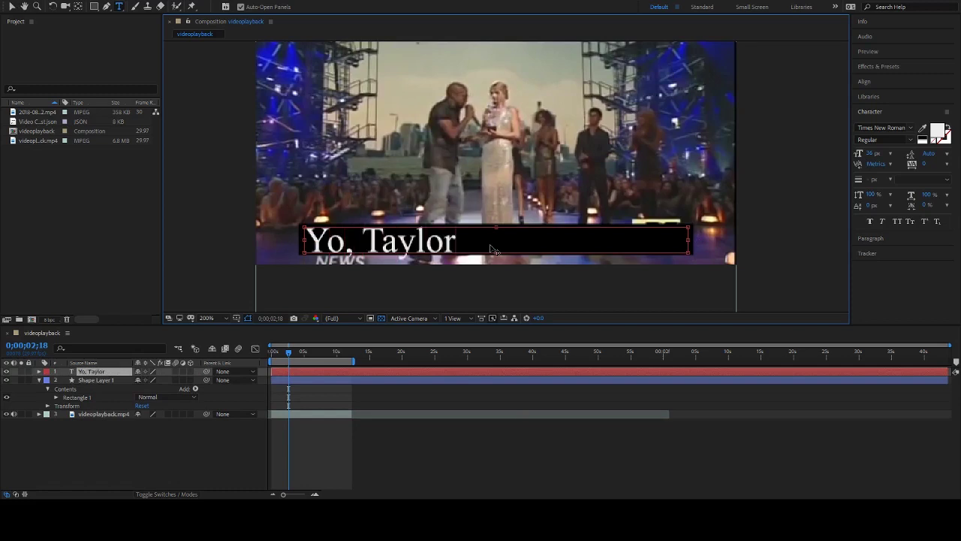
left_click(393, 391)
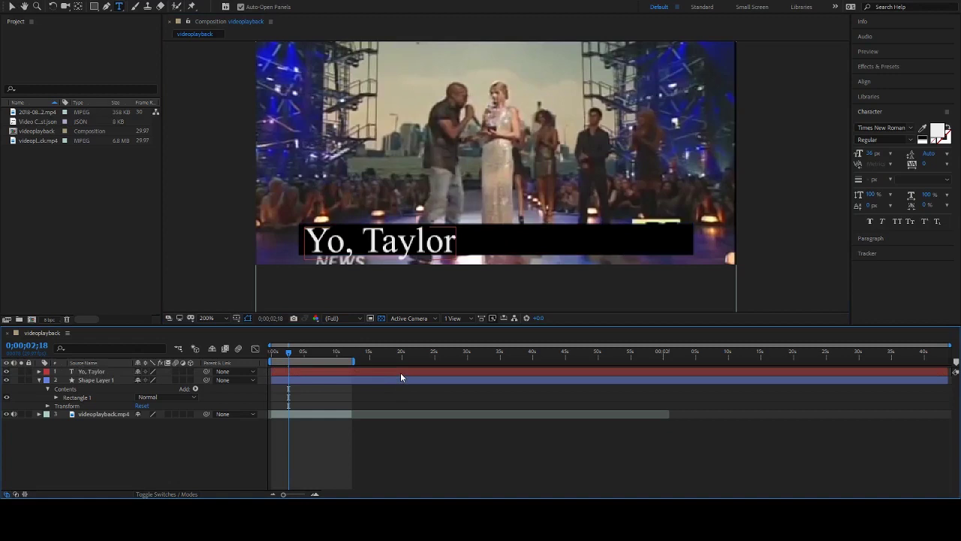
Centre-align the "Yo, Taylor" caption's paragraph within its text box
left_click(400, 372)
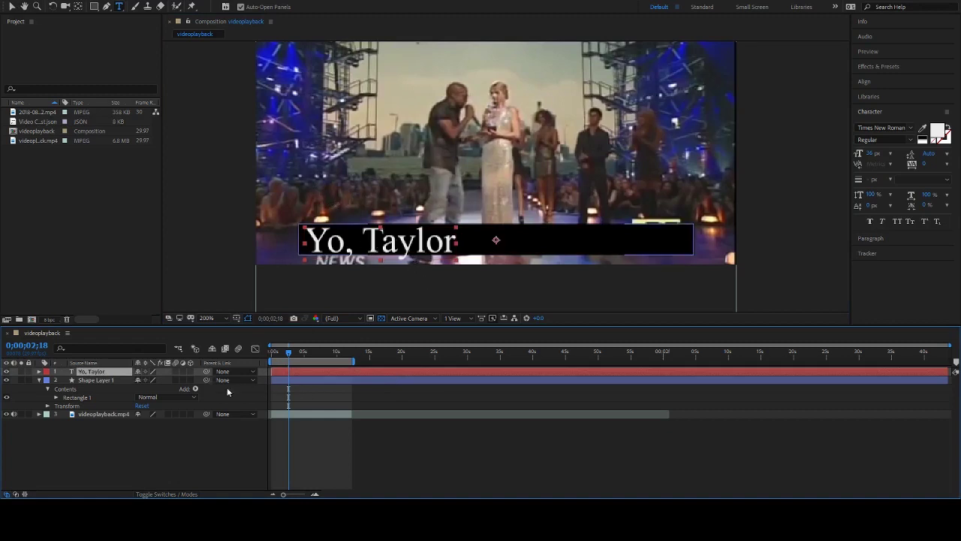
left_click(359, 398)
left_click(358, 373)
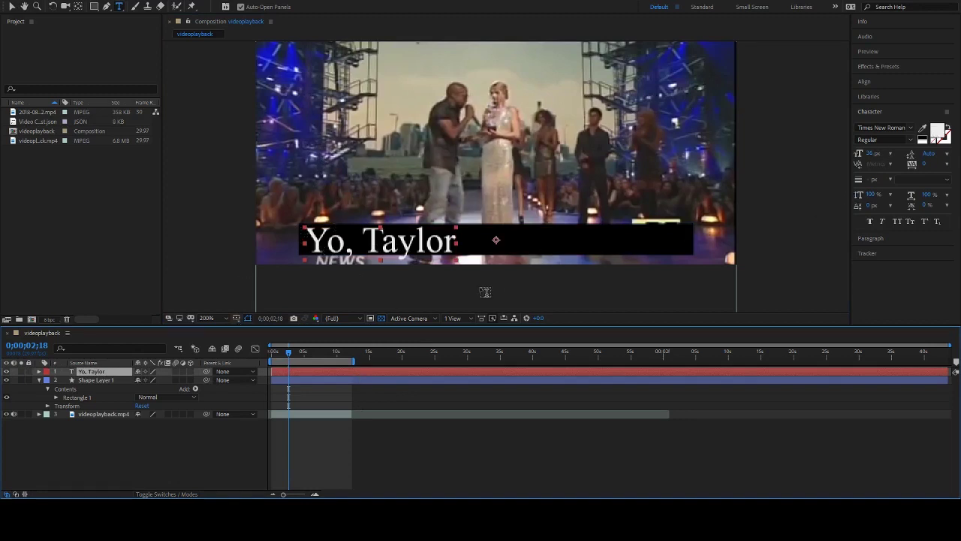
left_click(874, 83)
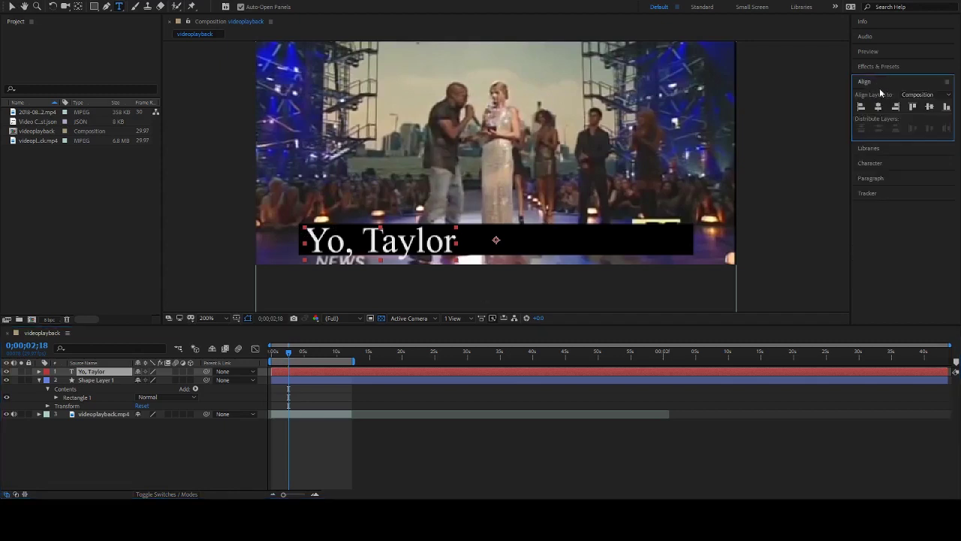
left_click(871, 163)
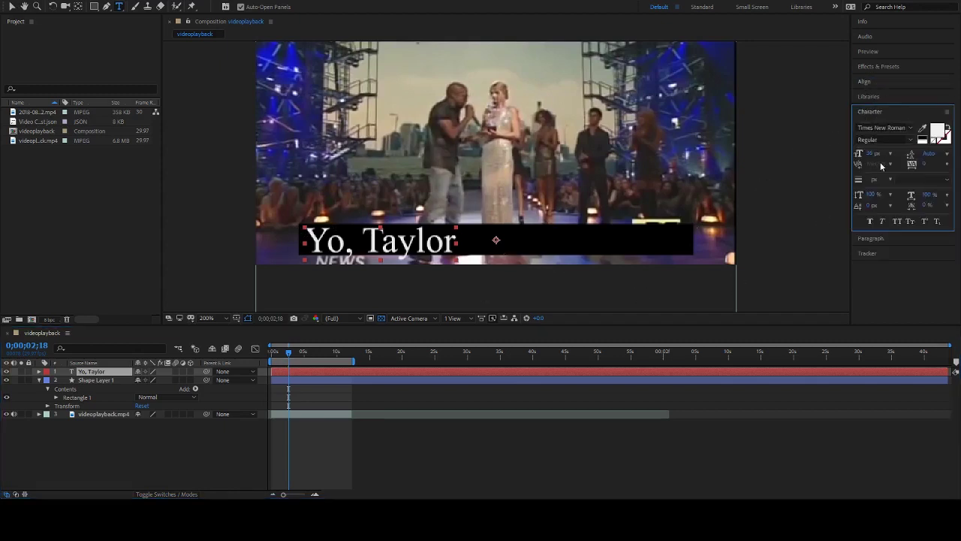
left_click(874, 238)
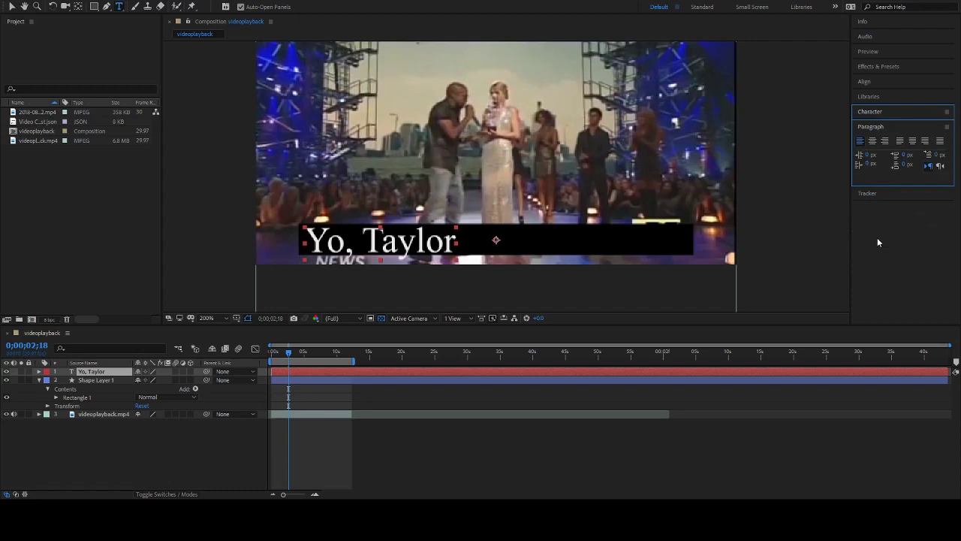
left_click(872, 141)
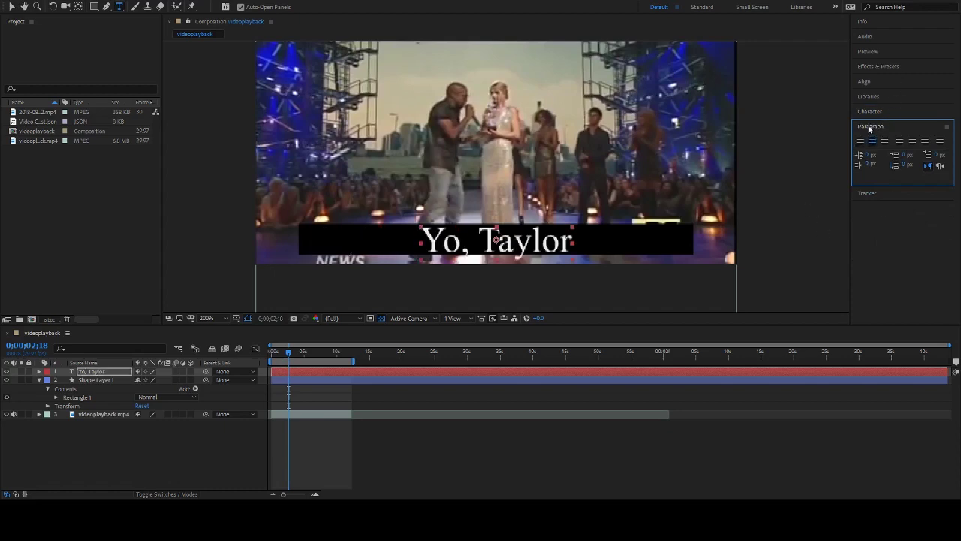
Change the font of the "Yo, Taylor" caption to Lucida Sans Unicode
left_click(867, 111)
left_click_drag(419, 241, 576, 242)
left_click(892, 127)
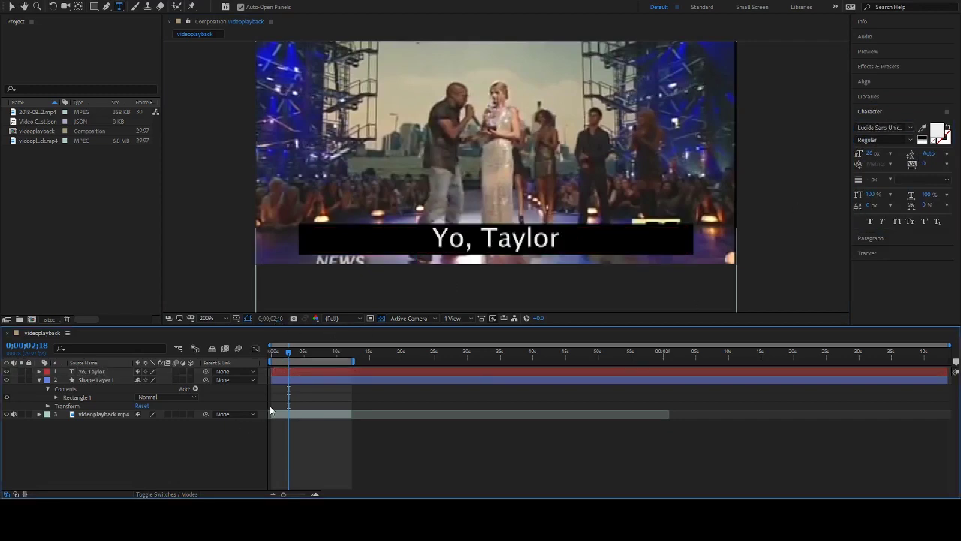
Reduce the caption's font size to 21 px and centre the text vertically inside the black bar
left_click(359, 368)
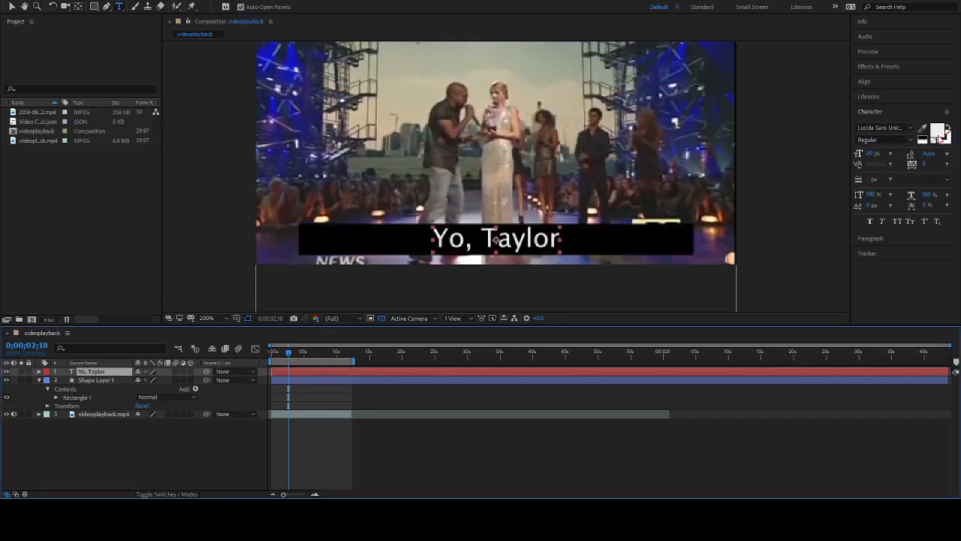
left_click(867, 152)
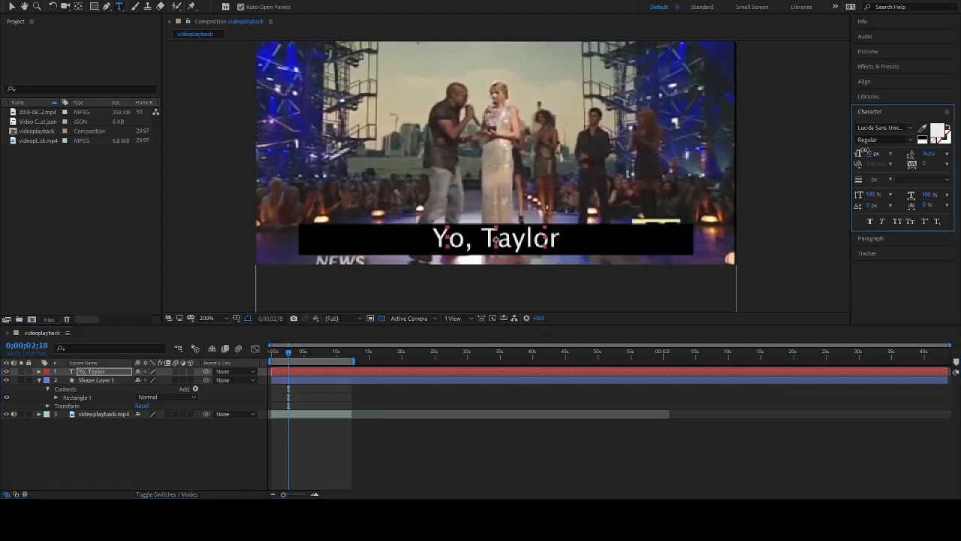
left_click_drag(865, 151, 911, 154)
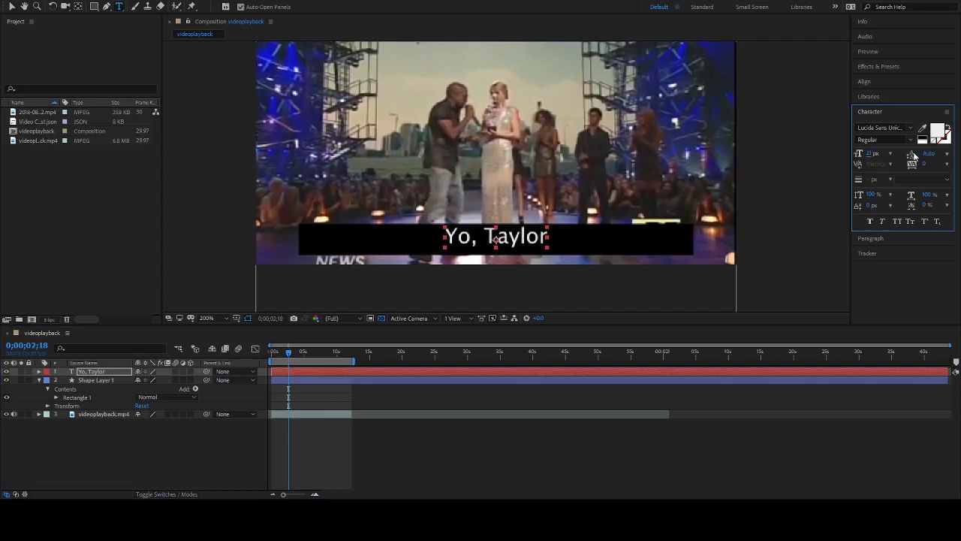
key("v")
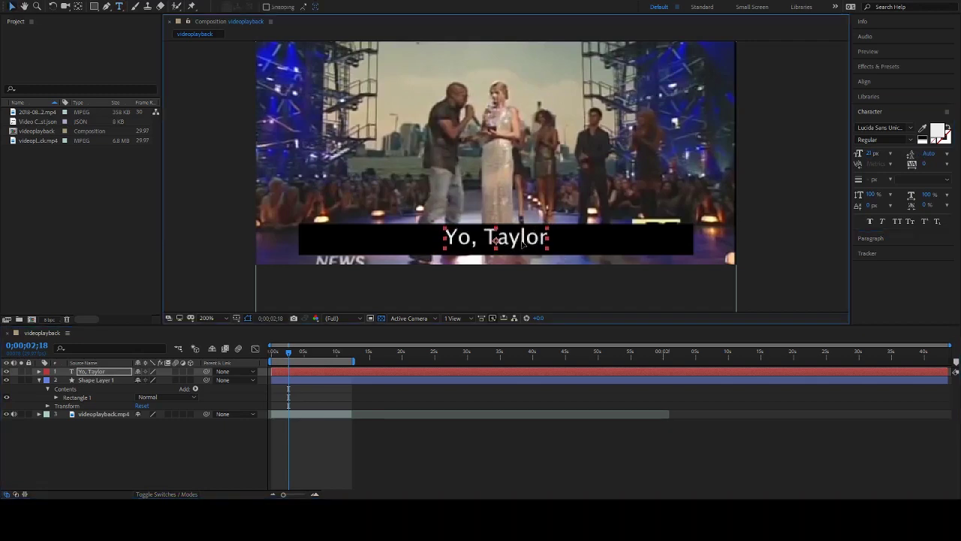
left_click(586, 446)
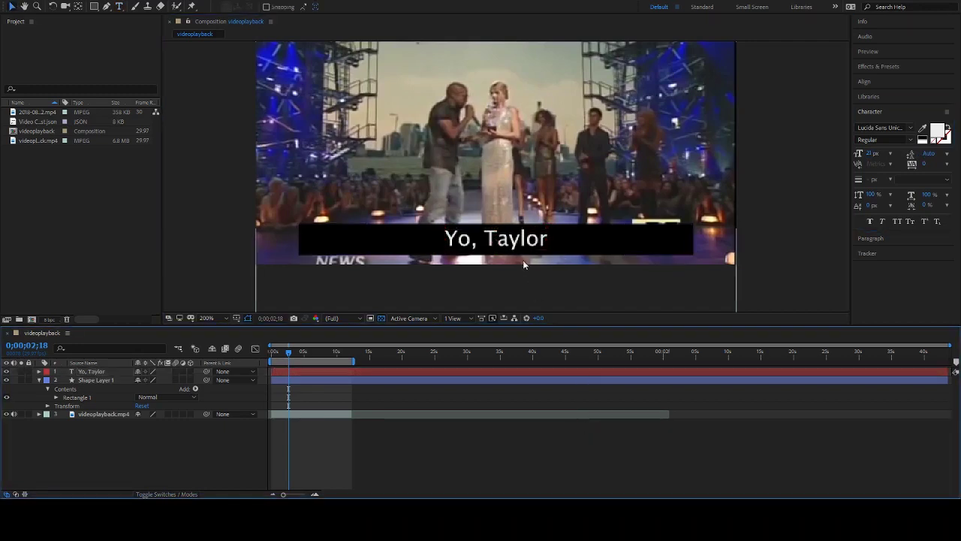
Trim the start of both the caption layer and the black bar's shape layer to 0;00;01;23
left_click(277, 351)
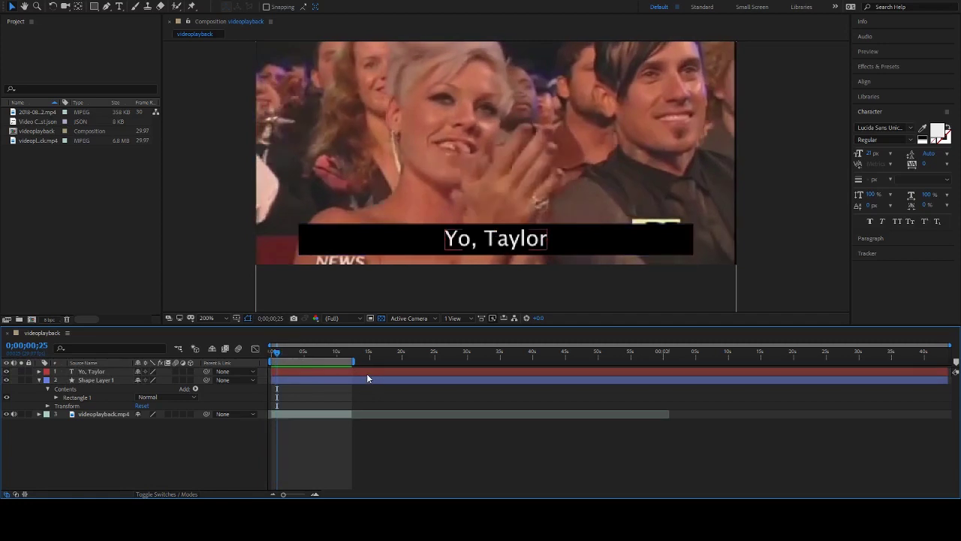
key("space")
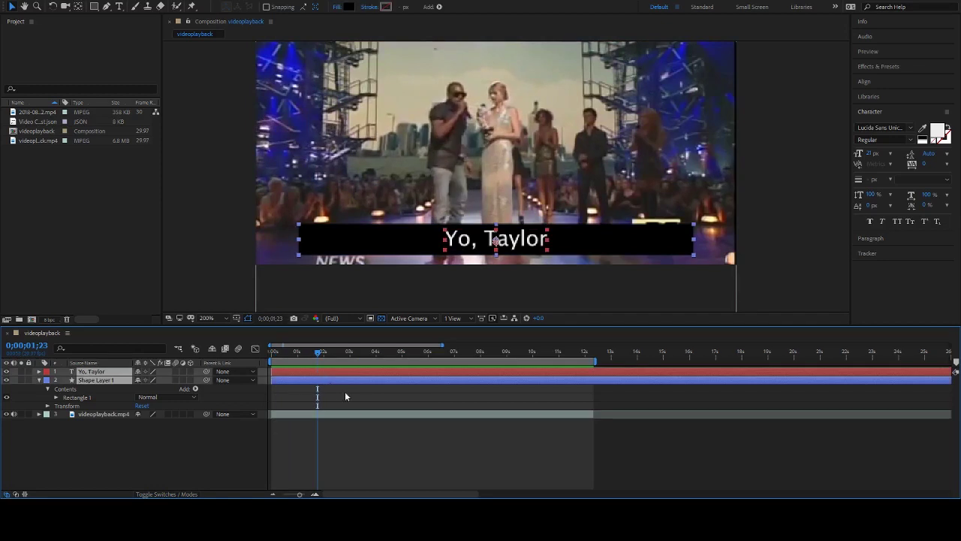
key("alt+[")
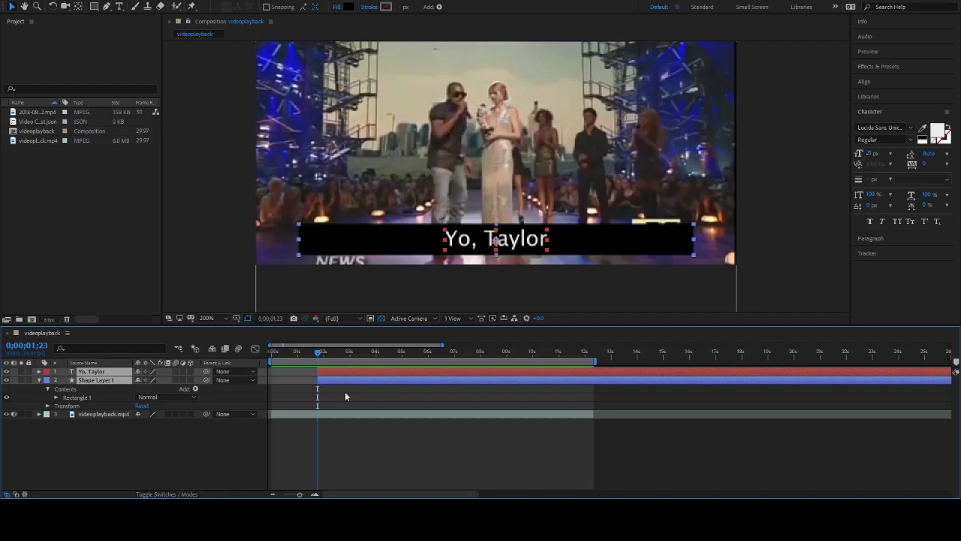
left_click(345, 393)
Add a Source Text keyframe to the caption layer at 0;00;01;23, where the layer starts
left_click_drag(319, 352, 325, 352)
left_click(315, 352)
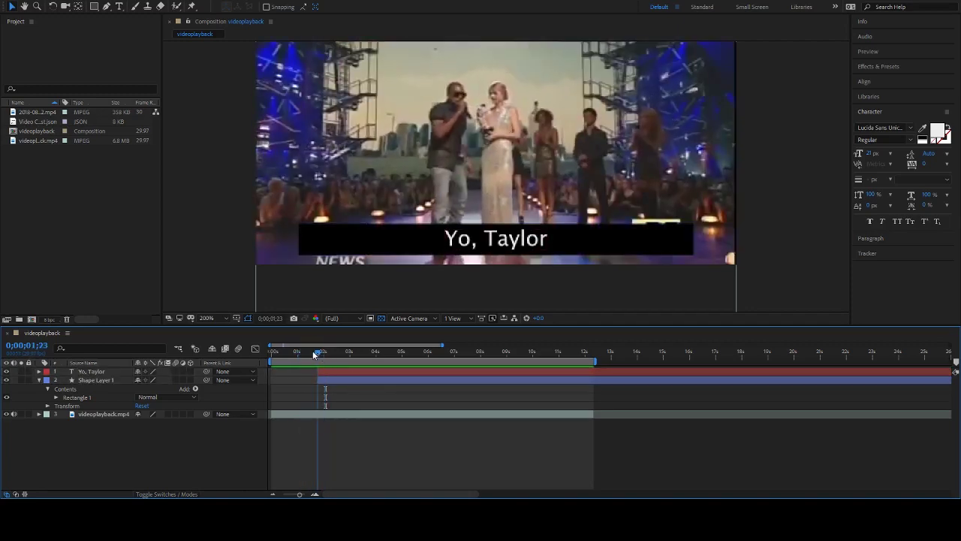
left_click(330, 371)
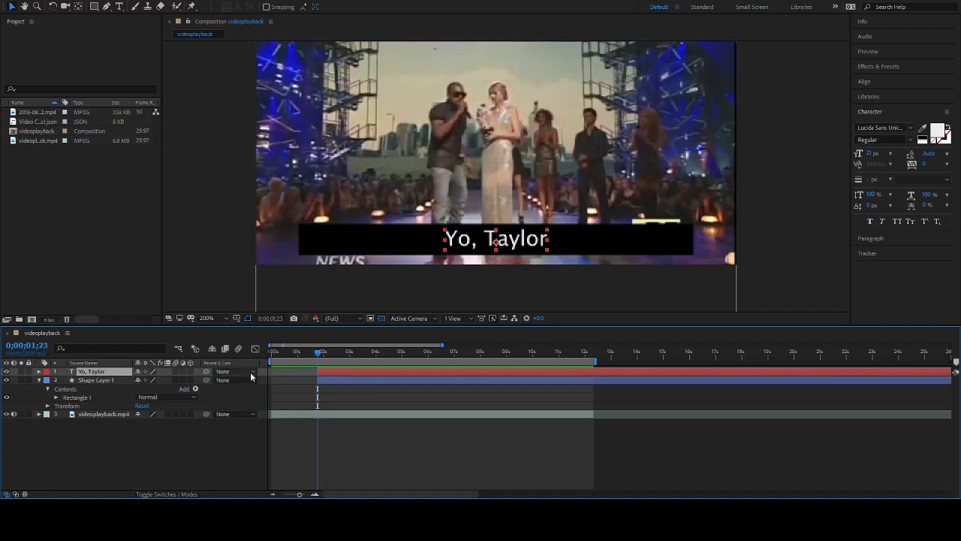
left_click(39, 371)
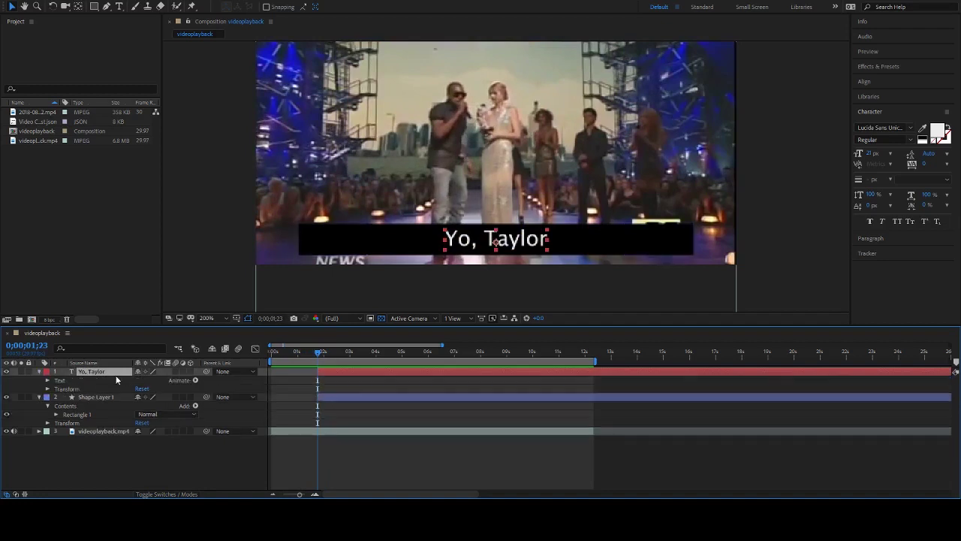
left_click(48, 381)
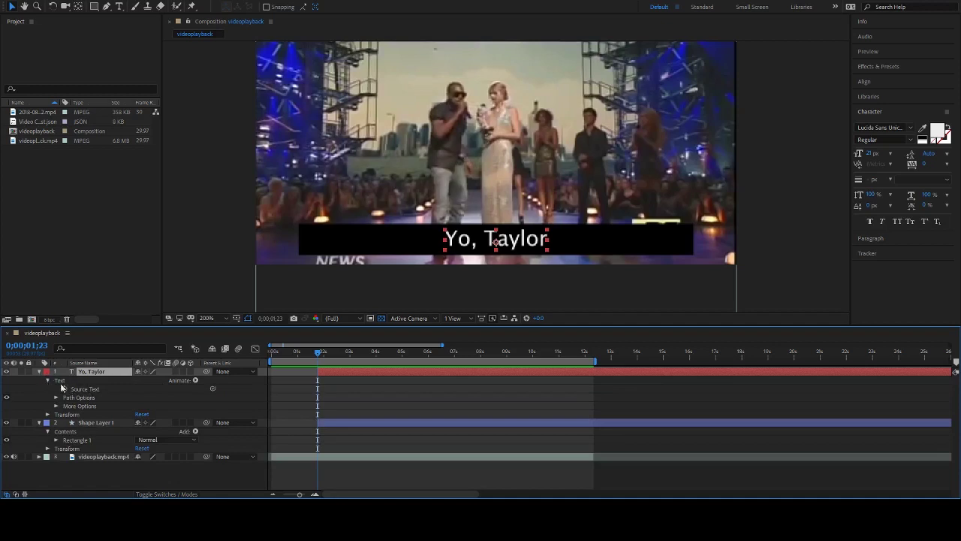
left_click(66, 389)
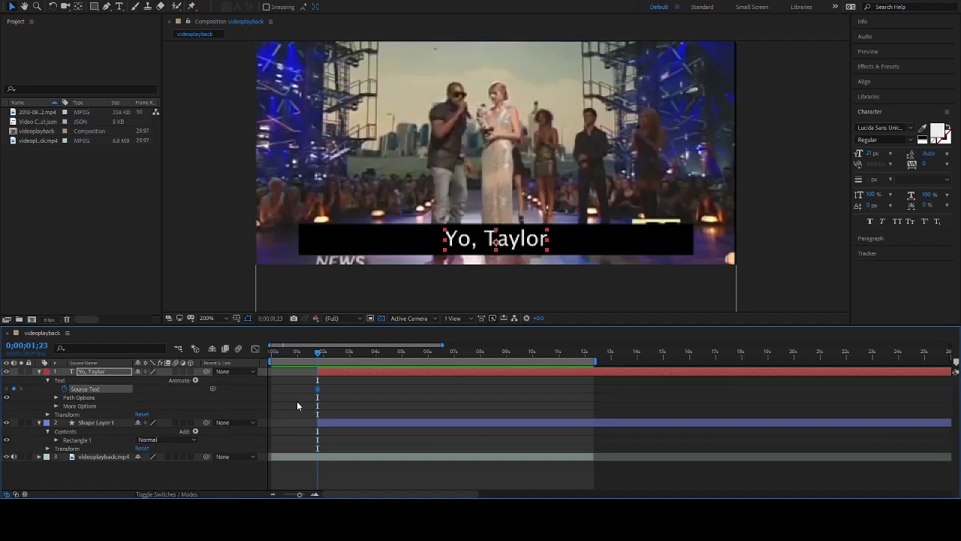
Add a Size keyframe to the black bar's Rectangle Path 1 at 0;00;01;23
left_click_drag(319, 353, 328, 353)
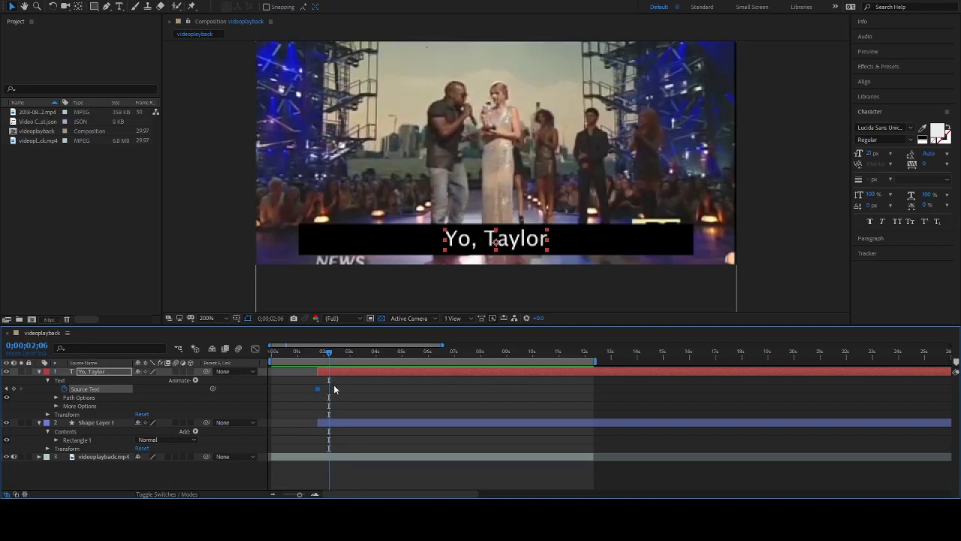
left_click(334, 384)
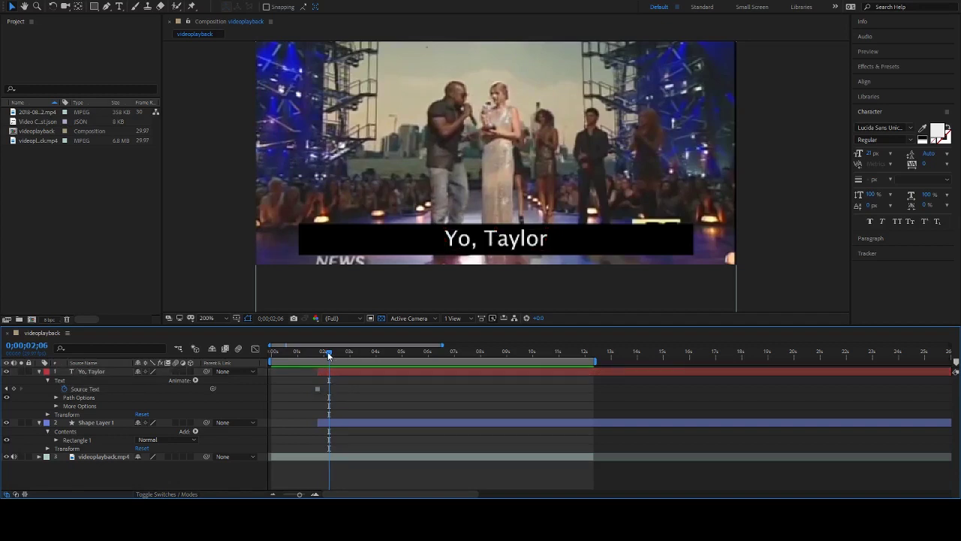
left_click_drag(323, 353, 316, 358)
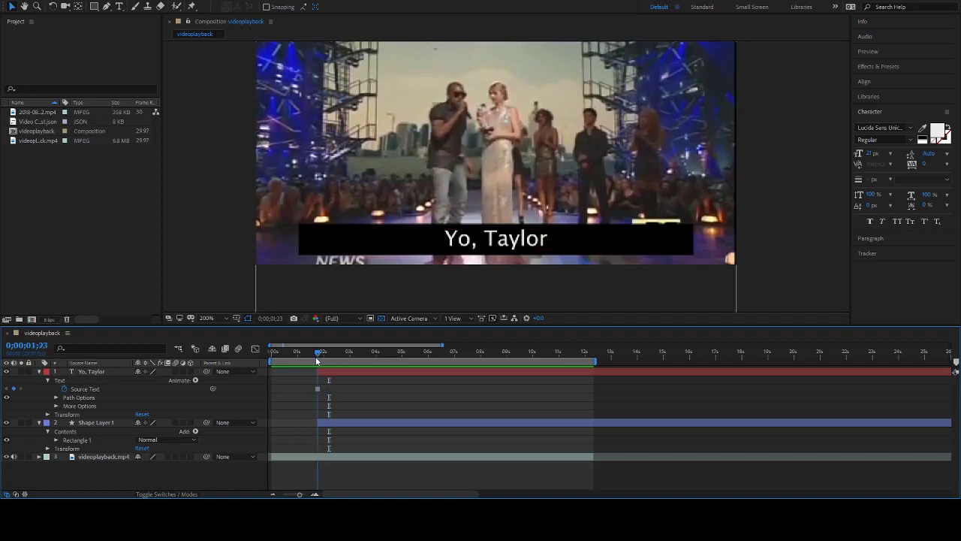
left_click(328, 421)
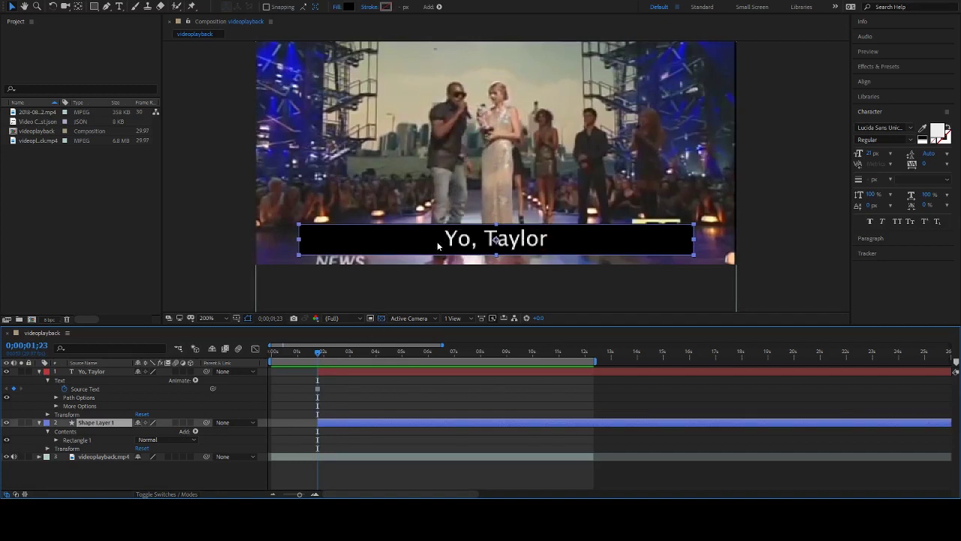
left_click(56, 441)
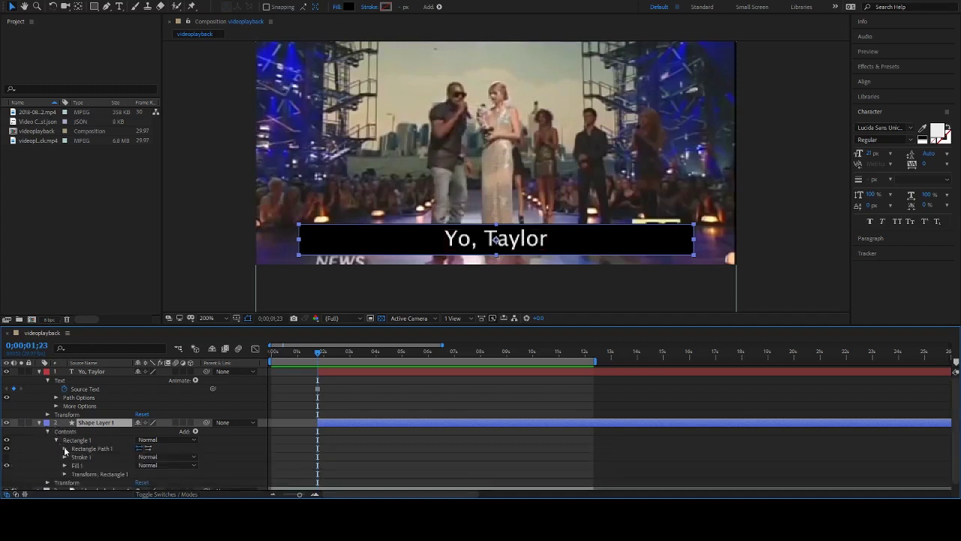
left_click(65, 449)
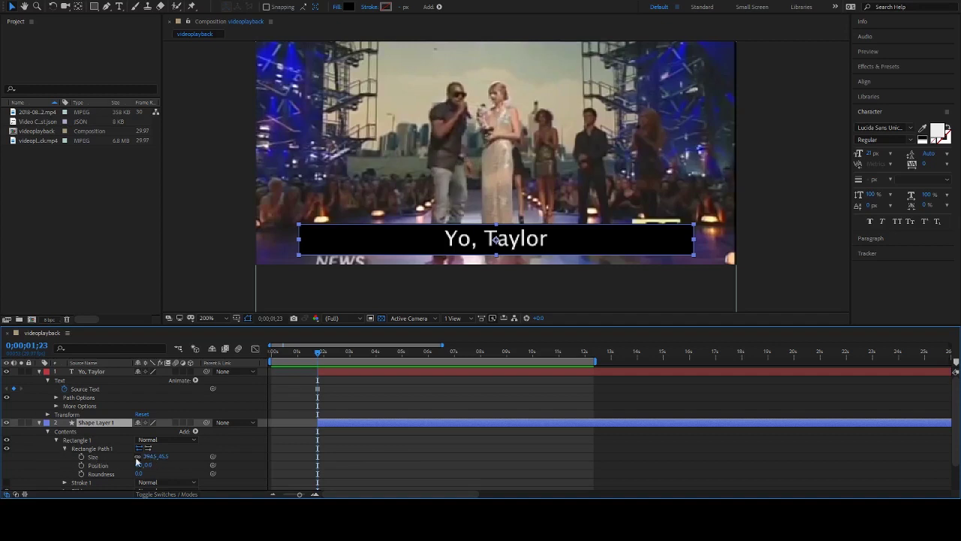
left_click(81, 457)
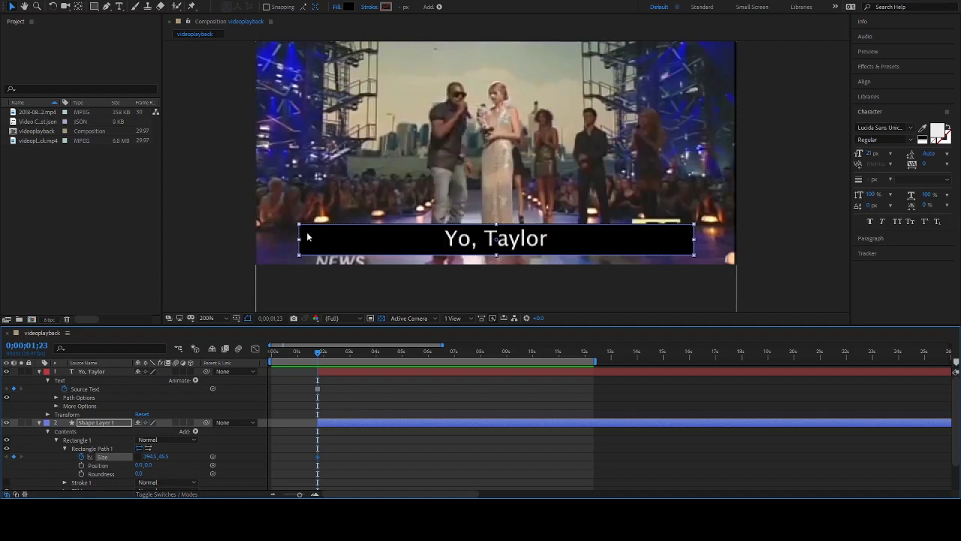
left_click(362, 396)
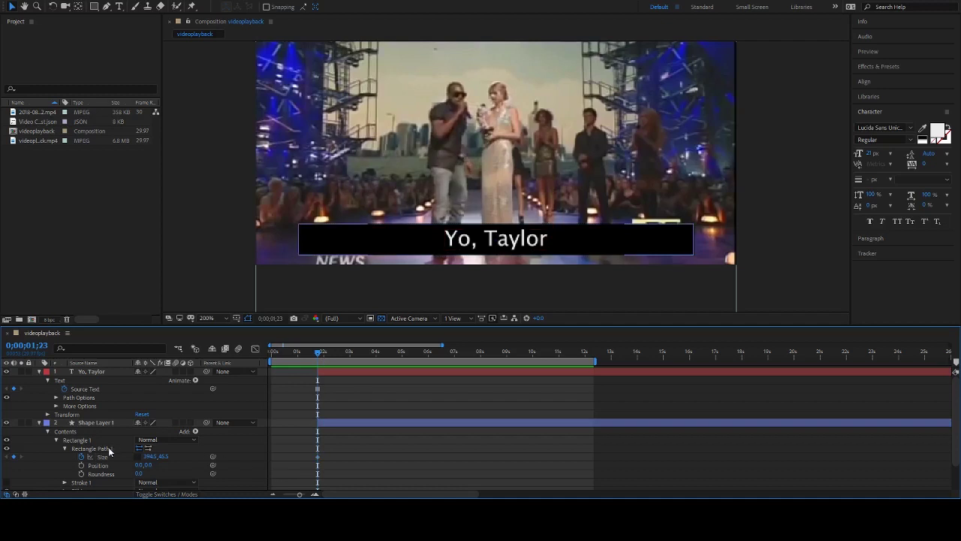
left_click_drag(345, 455, 313, 464)
Find the moment the next spoken line starts, 0;00;03;24, and change the caption text there to "I'm really happy for you"
left_click_drag(321, 353, 334, 352)
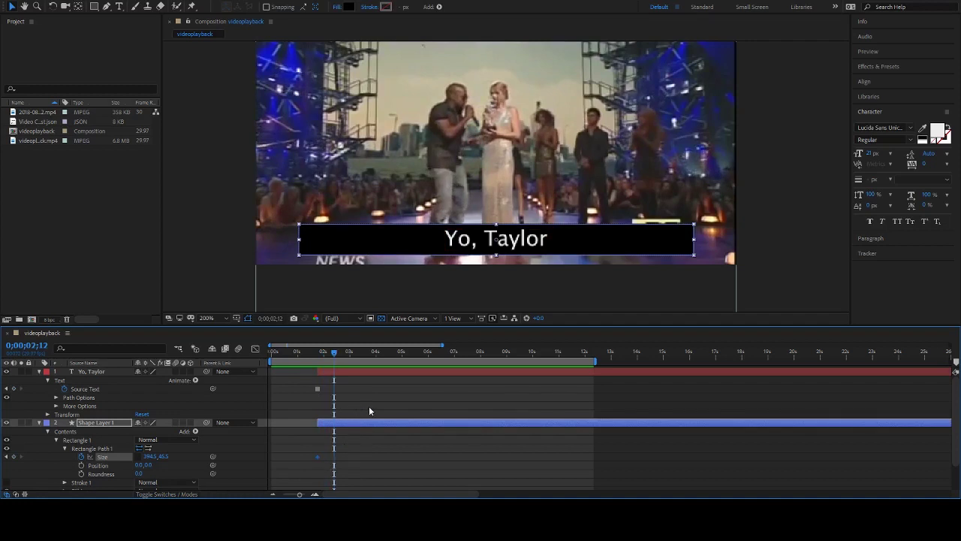
left_click(351, 450)
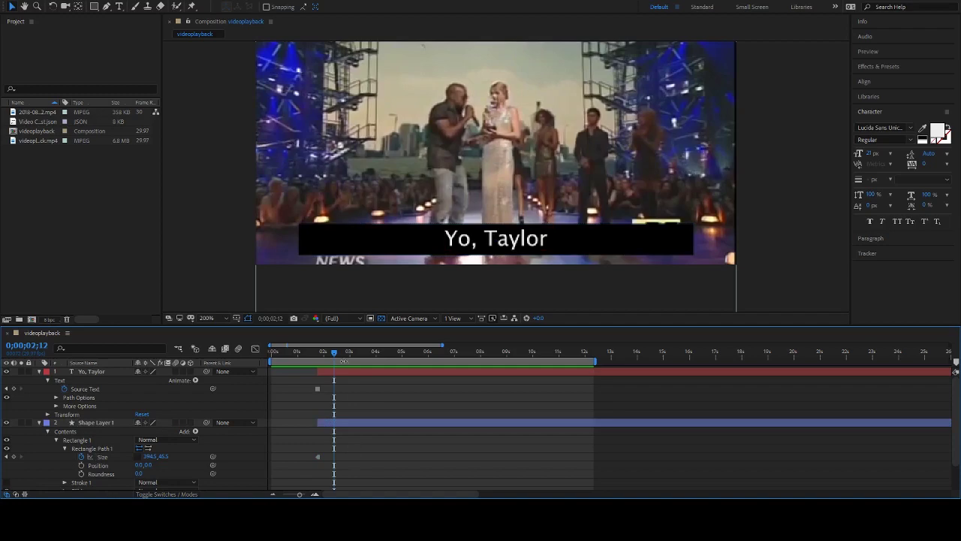
mouse_move(331, 355)
left_mouse_down()
mouse_move(319, 353)
mouse_move(346, 357)
mouse_move(320, 365)
mouse_move(333, 368)
mouse_move(323, 357)
mouse_move(331, 355)
left_mouse_up()
key("space")
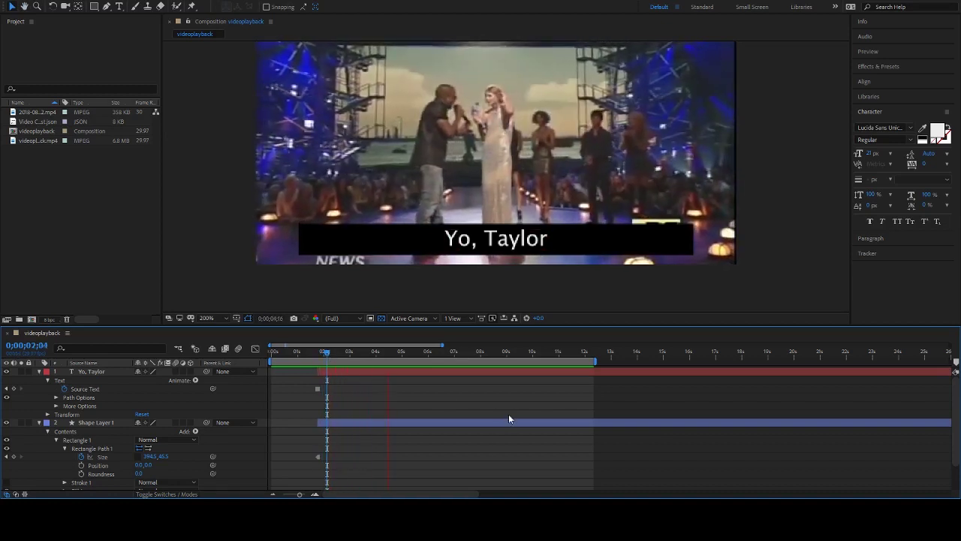
left_click(361, 353)
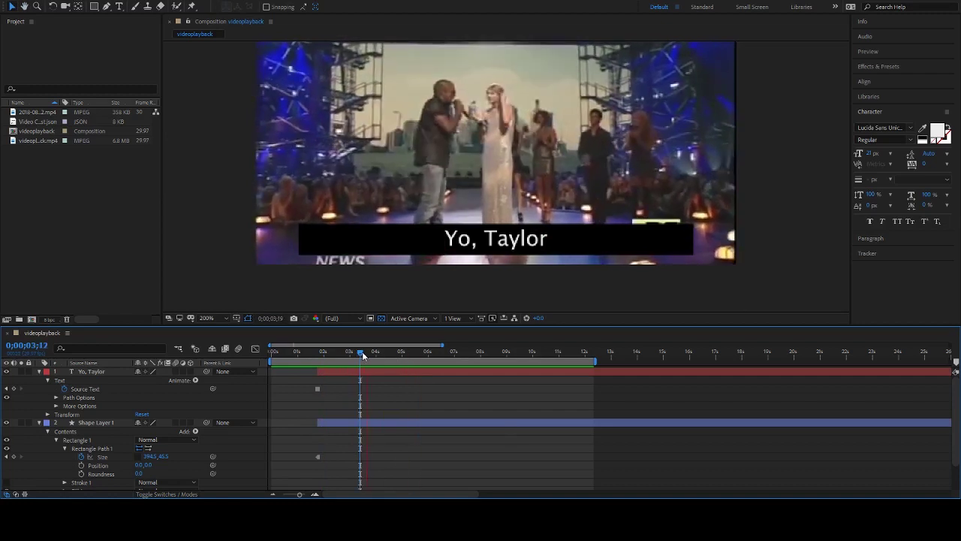
key("space")
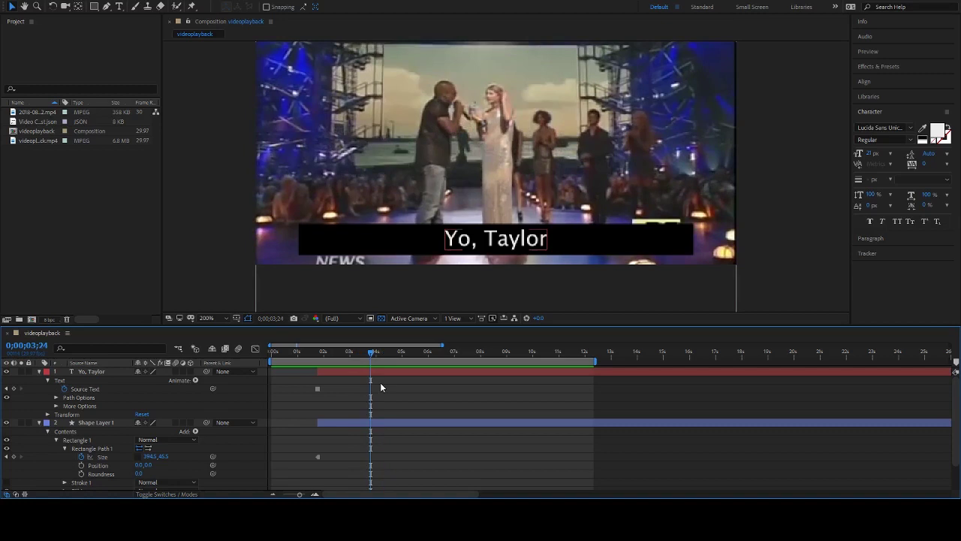
left_click(382, 369)
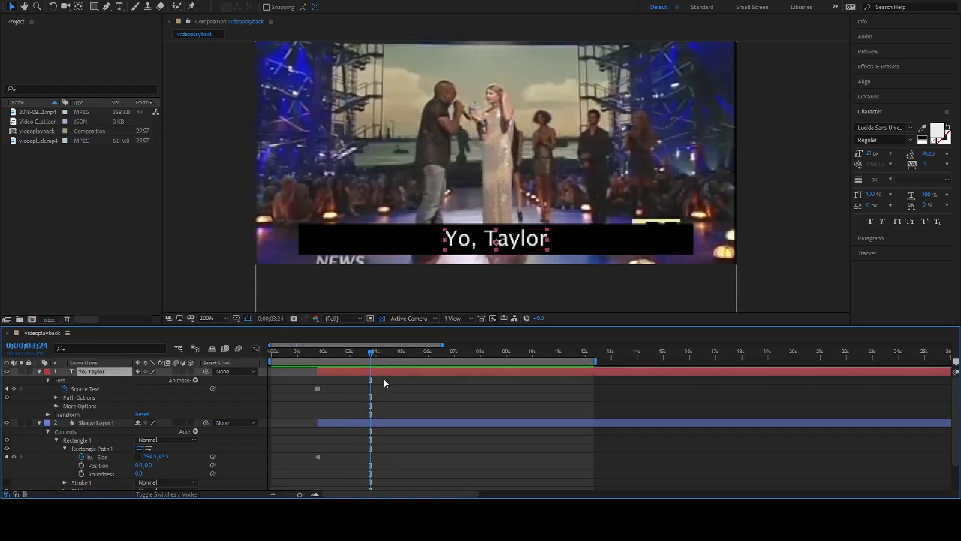
double_click(382, 371)
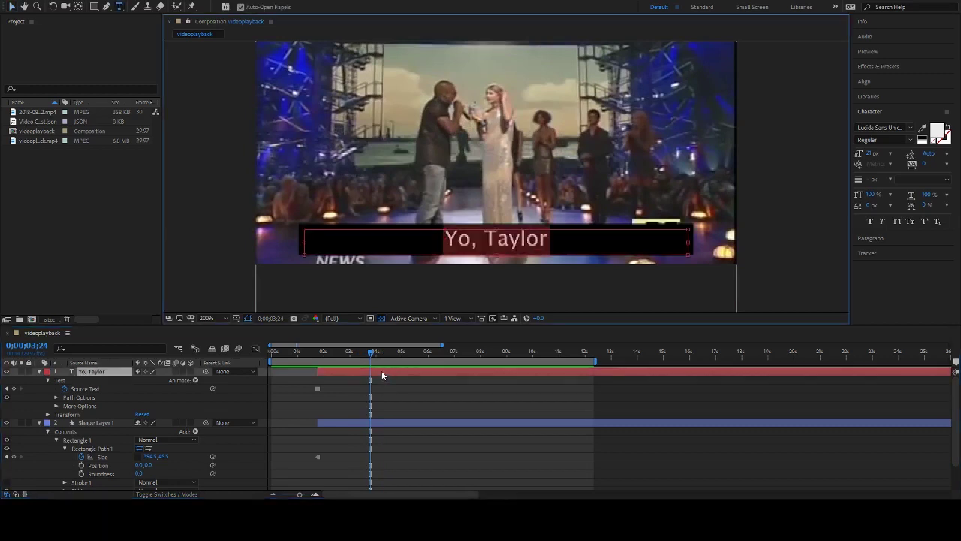
key("BackSpace")
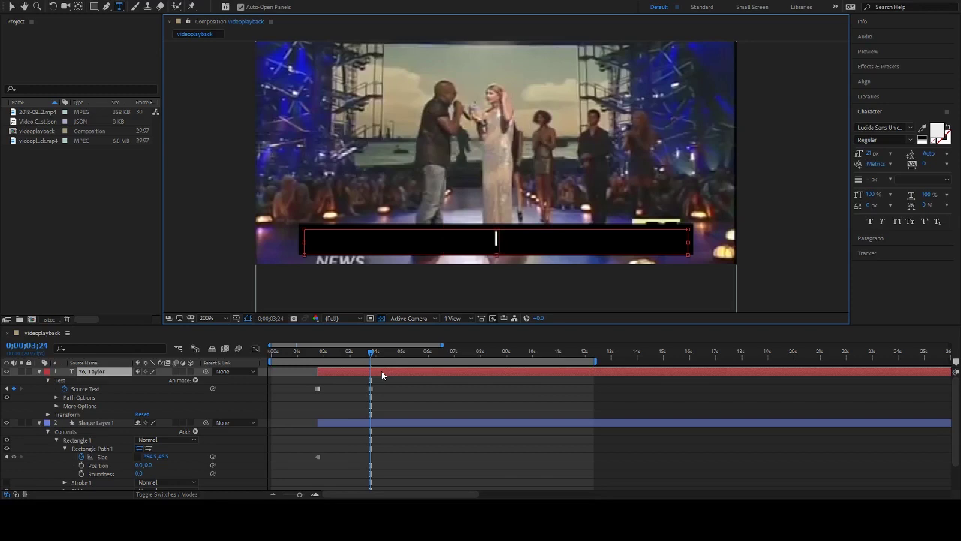
type("I'm really ha")
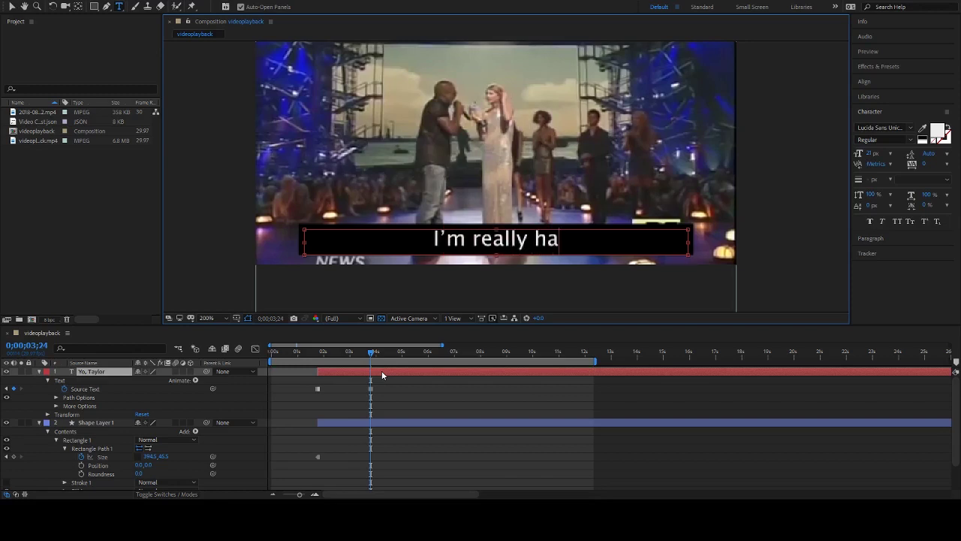
type("ppy for you")
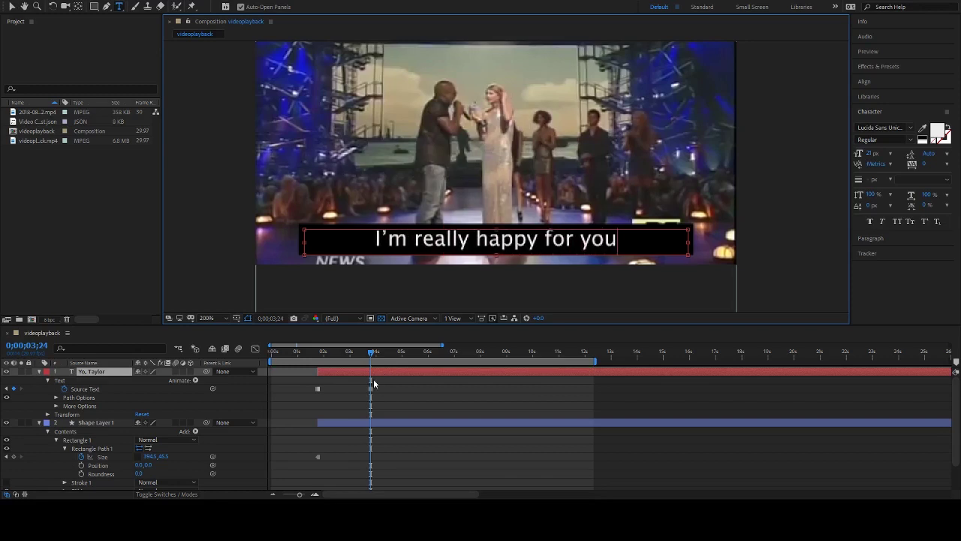
left_click(373, 379)
Play and scrub through the two Source Text keyframes to check the timing of the caption change
key("space")
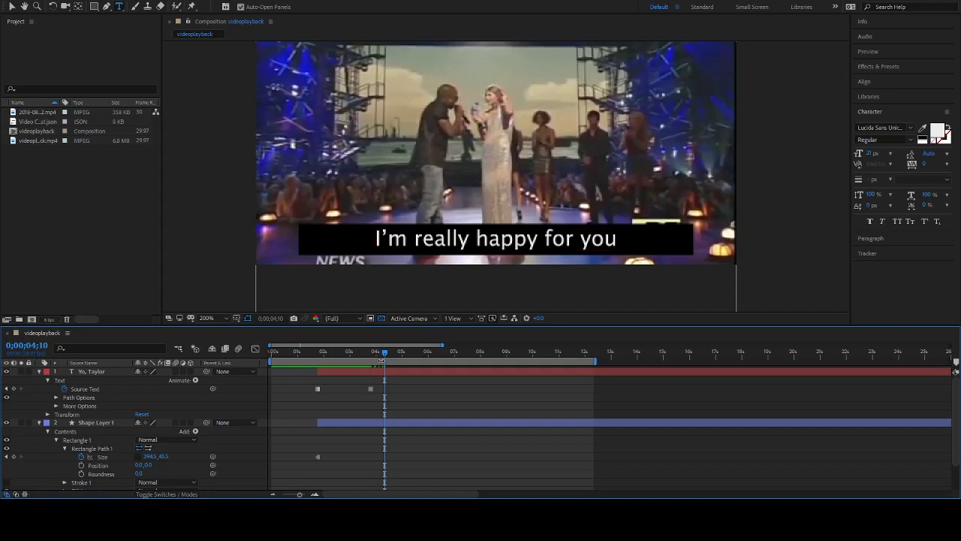
left_click_drag(382, 353, 353, 354)
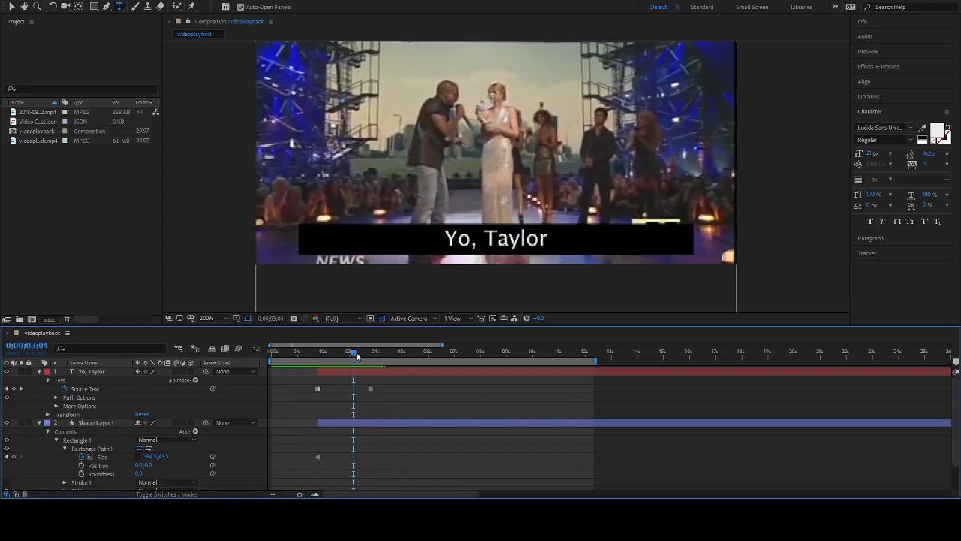
left_click(321, 354)
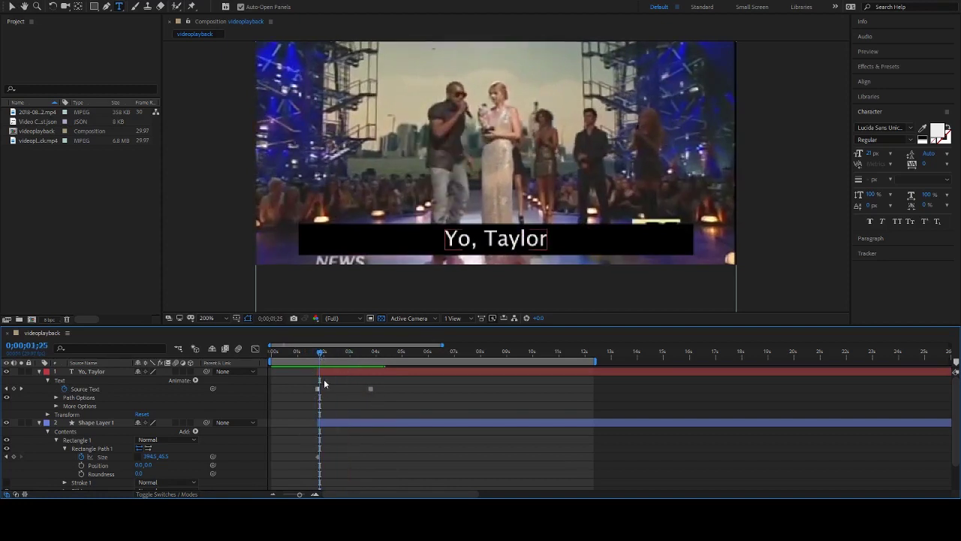
left_click_drag(321, 352, 349, 357)
left_click(320, 355)
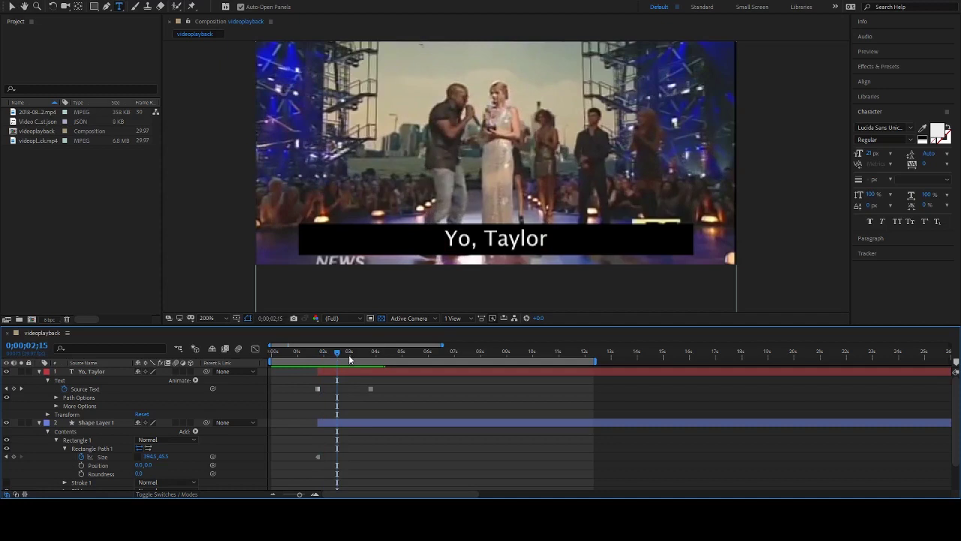
At 0;00;03;24, narrow the black bar's Rectangle Path 1 size to 261.5 × 45.5 to fit the longer caption
left_click(372, 353)
left_click_drag(374, 352, 369, 359)
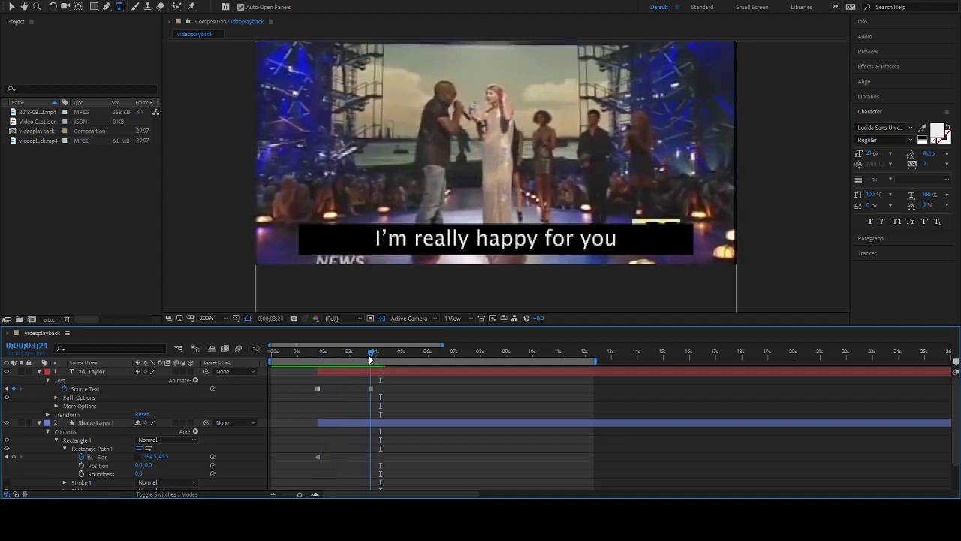
left_click(393, 423)
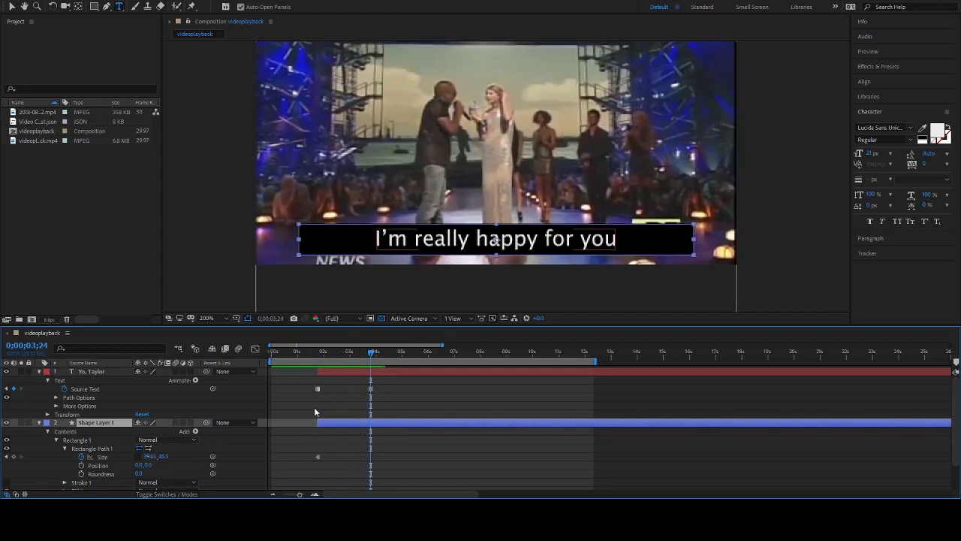
left_click_drag(146, 458, 87, 459)
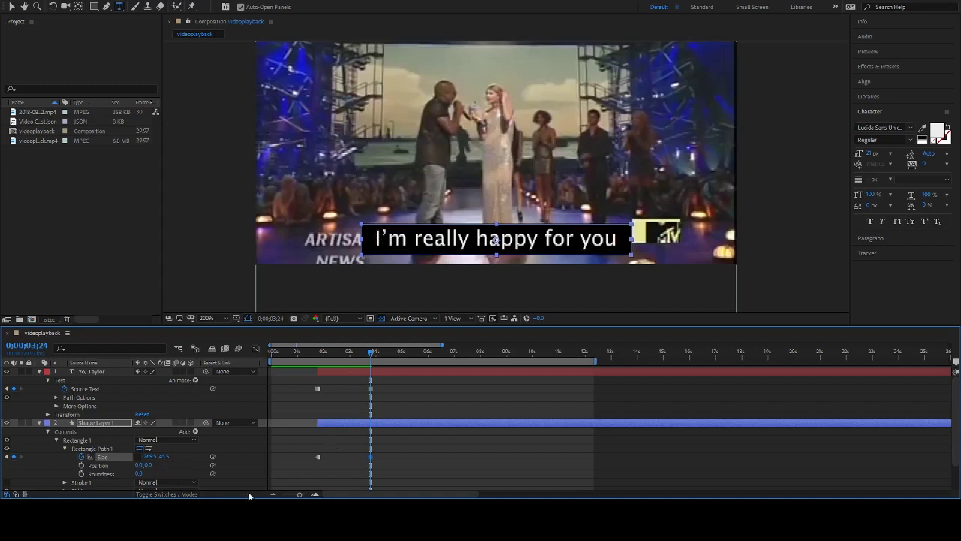
left_click_drag(147, 457, 142, 457)
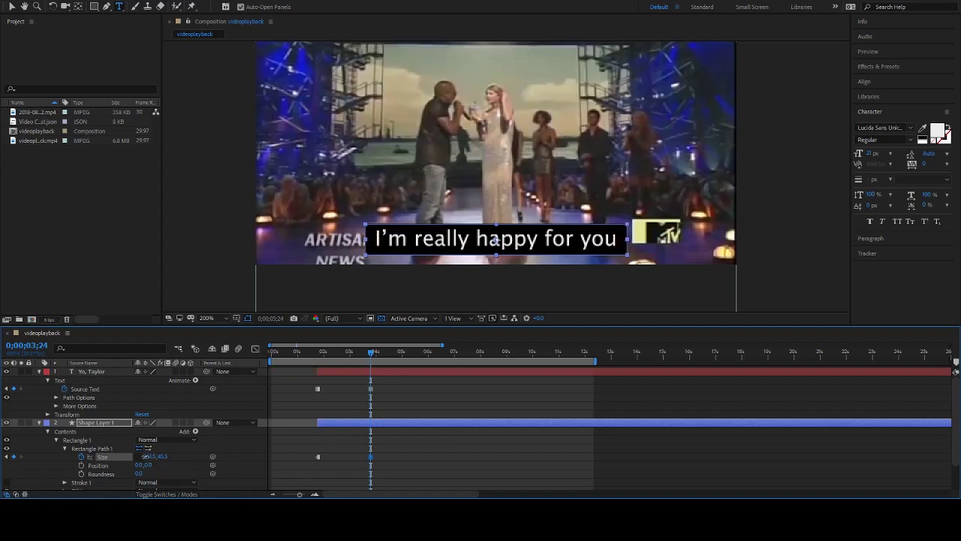
Reduce the "I'm really happy for you" caption's font size to 19 px at 0;00;03;24
left_click(424, 372)
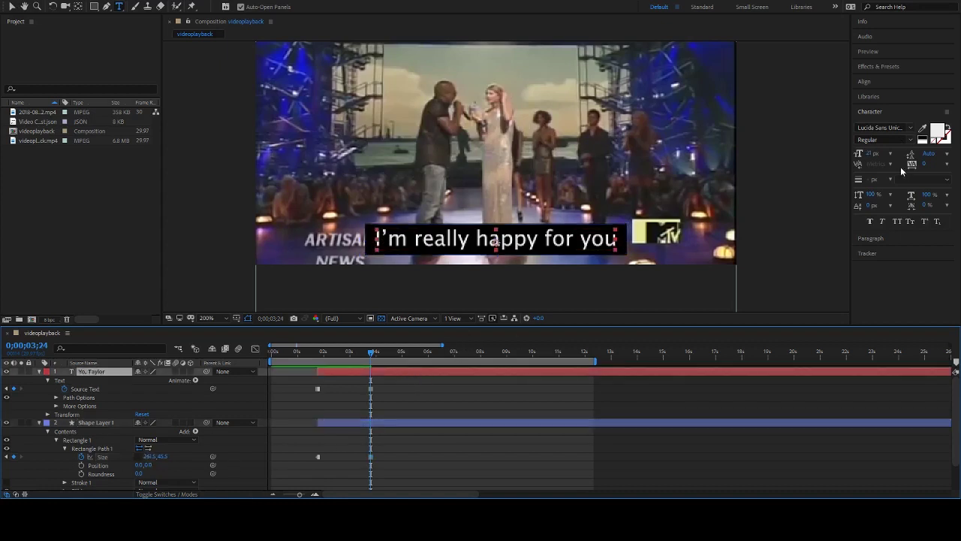
left_click(871, 153)
key("Return")
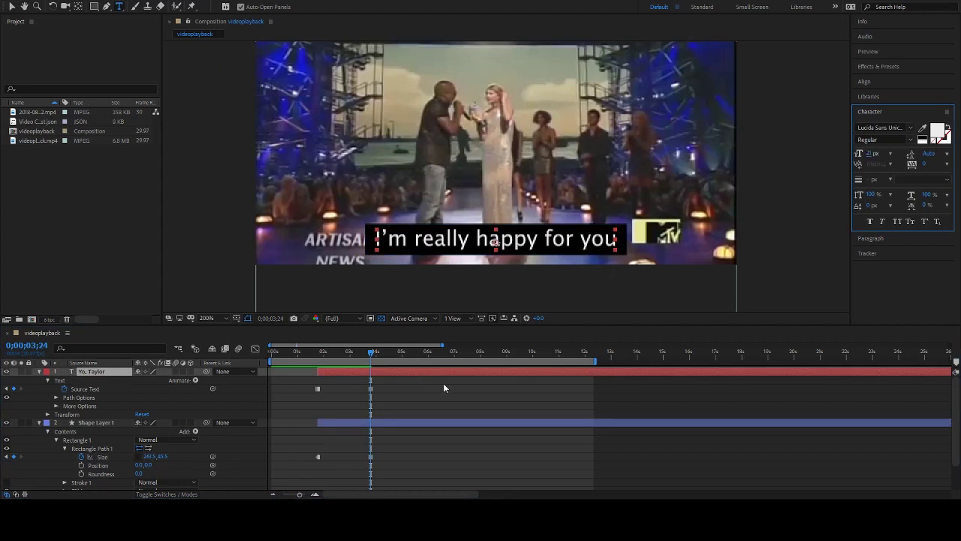
left_click(870, 153)
key("Return")
left_click(869, 153)
type("20")
key("Return")
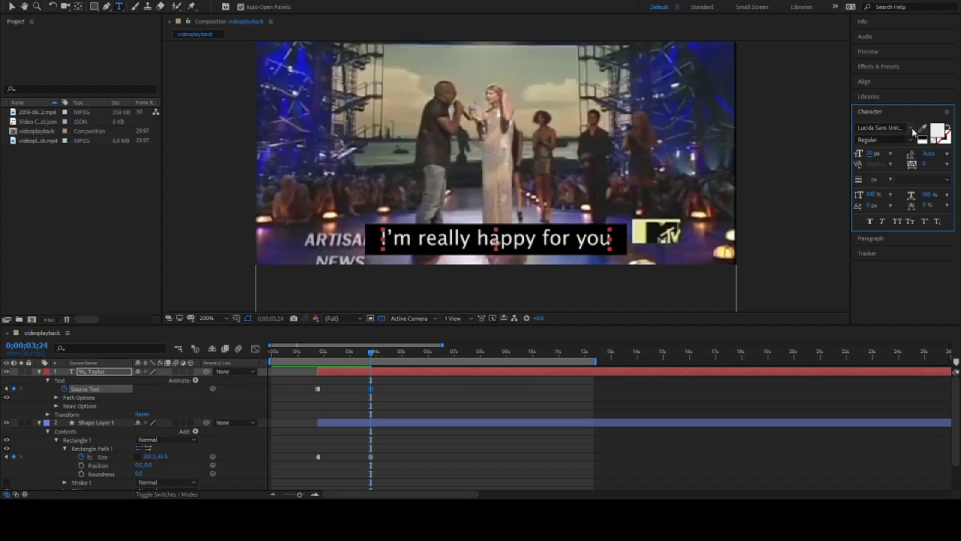
left_click_drag(875, 154, 871, 155)
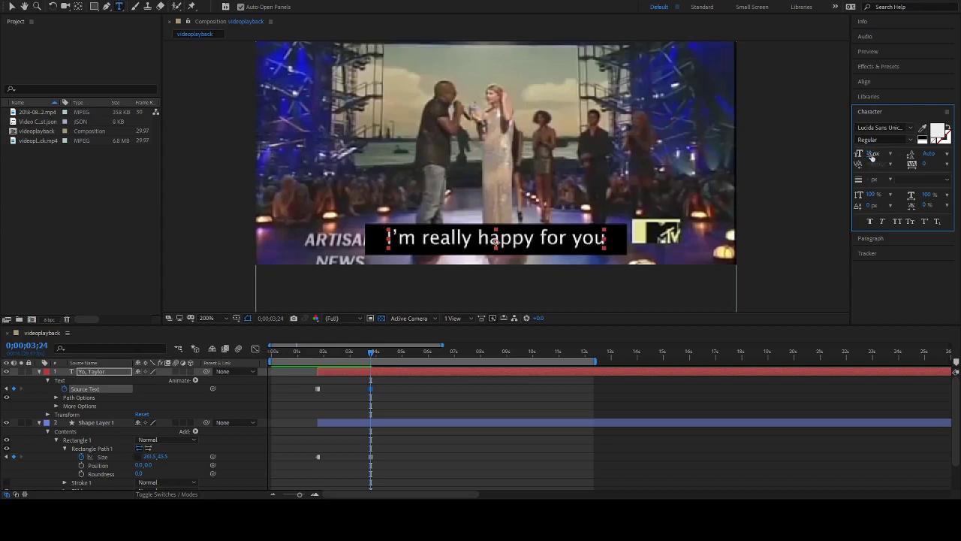
Nudge the caption text down slightly so it sits vertically centred in the black bar
left_click(537, 391)
left_click(530, 373)
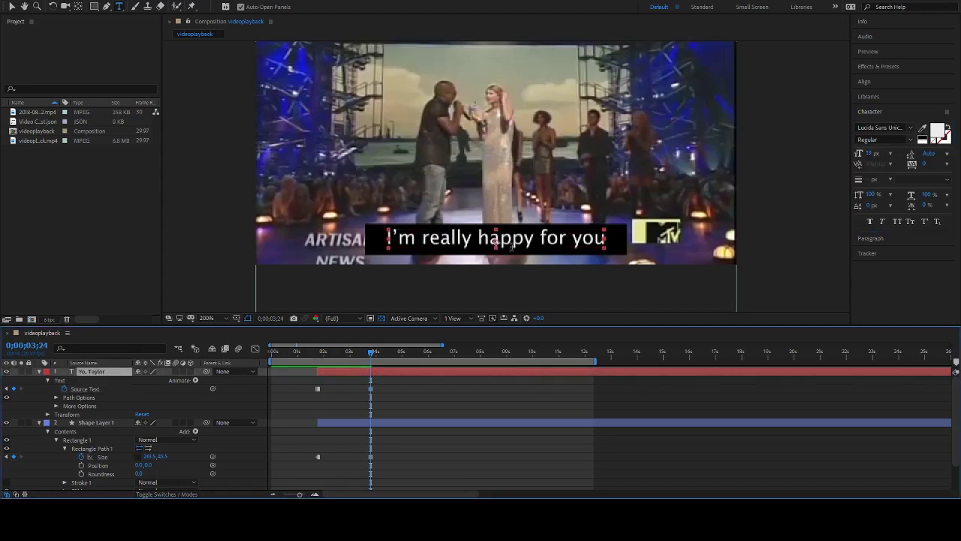
key("v")
left_click_drag(511, 238, 511, 239)
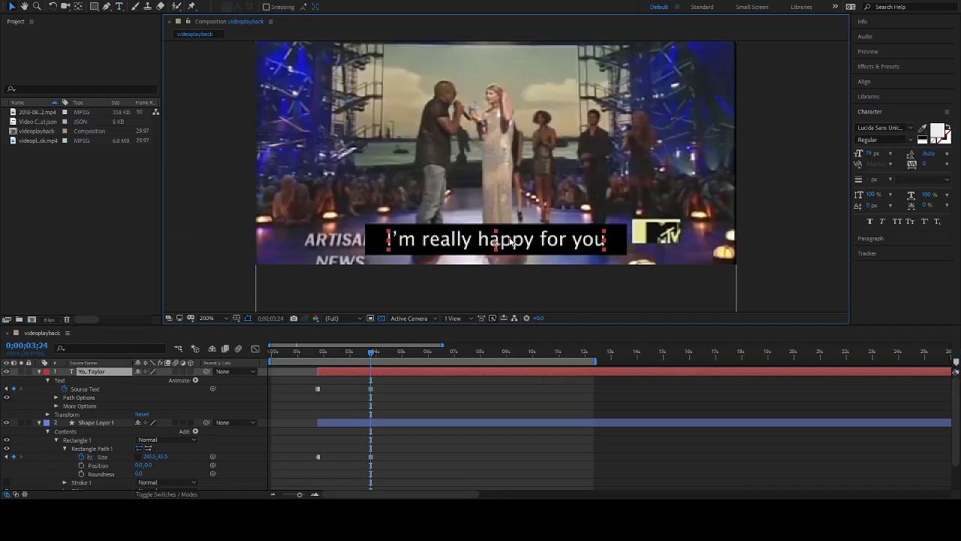
left_click(374, 403)
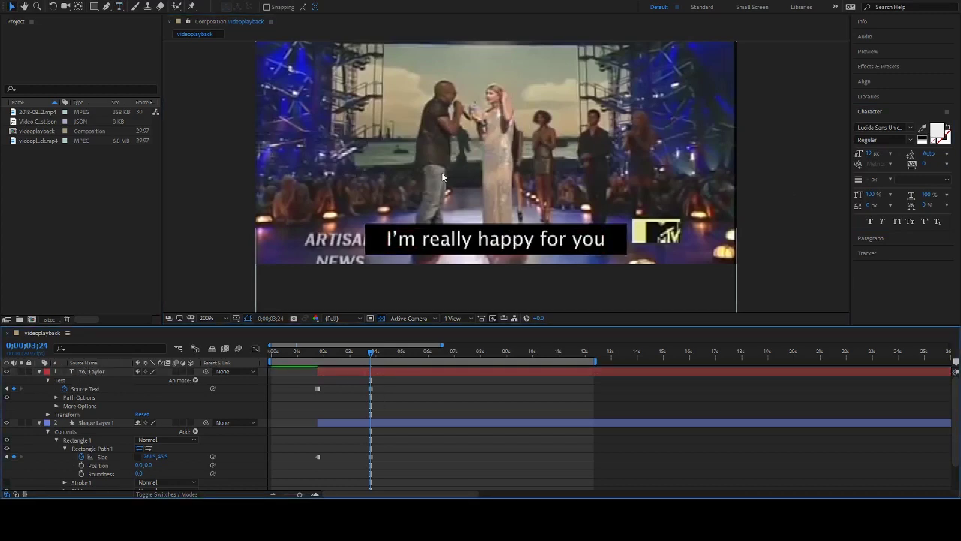
left_click(479, 245)
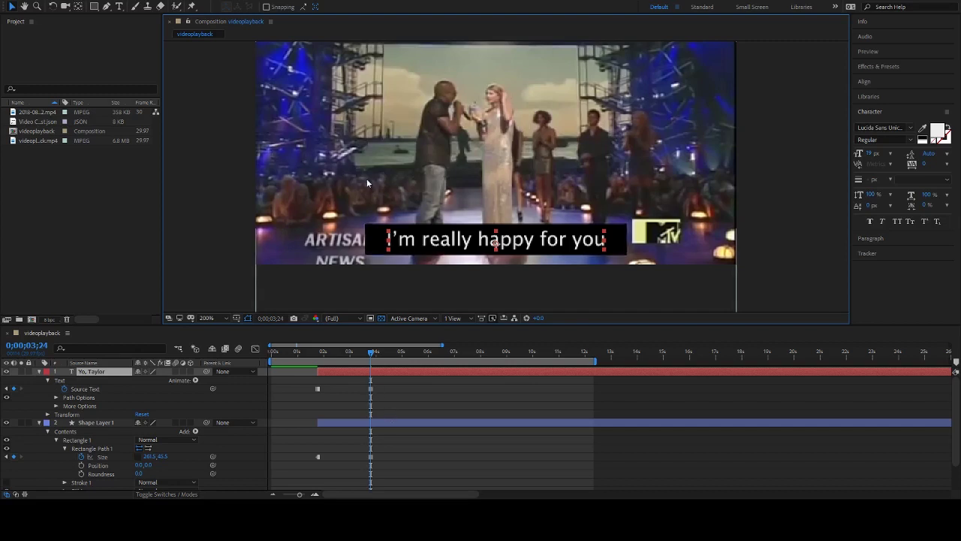
Set the black bar's size to 240.5 × 45.5 at 0;00;03;24 and to 122.5 × 45.5 at 0;00;01;23
left_click(351, 424)
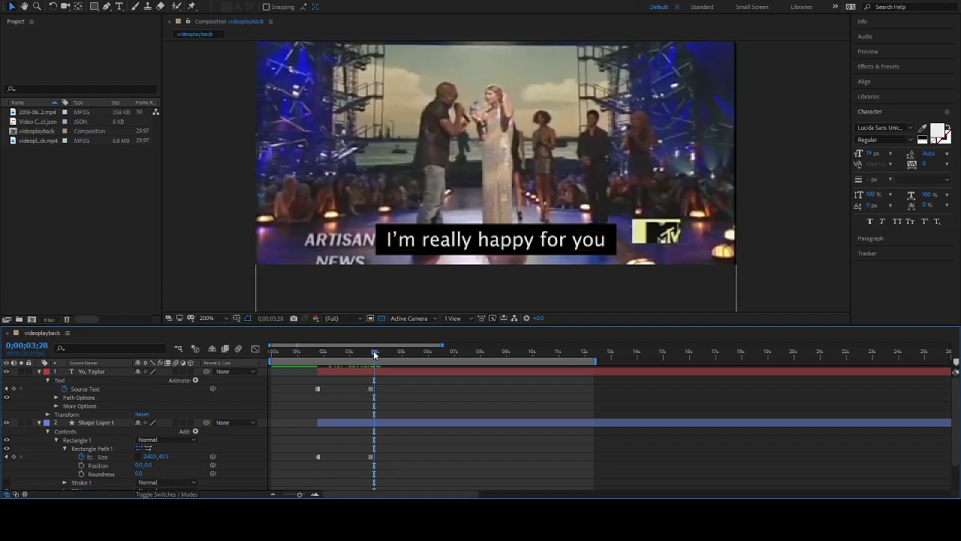
left_click_drag(374, 355, 316, 367)
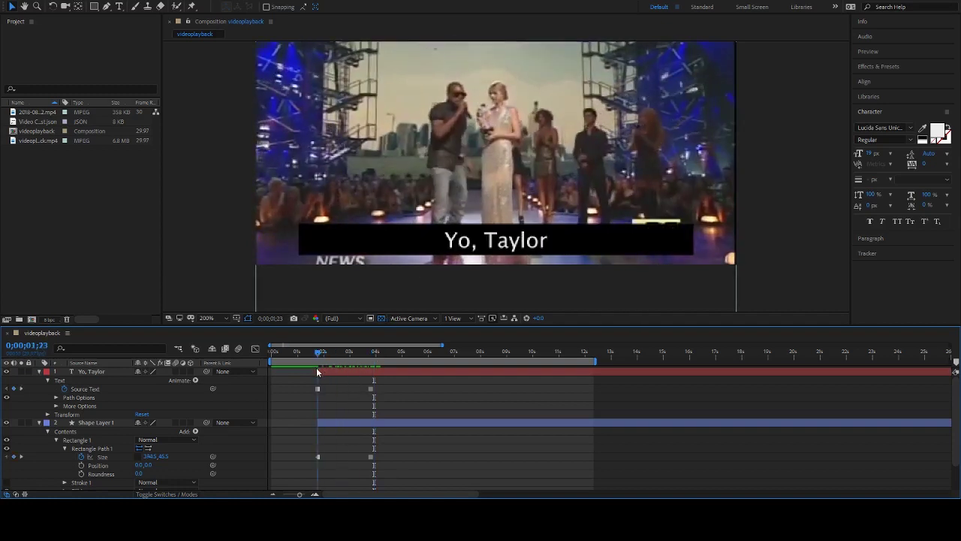
left_click_drag(153, 450, 127, 456)
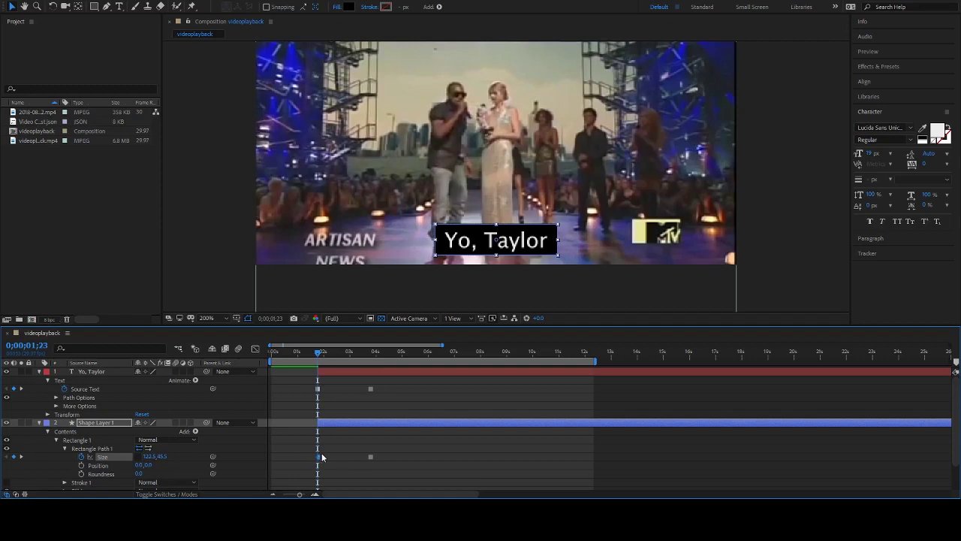
Play back the captions from 0;00;01;23 to check that the bar fits each line of text
left_click(363, 388)
key("space")
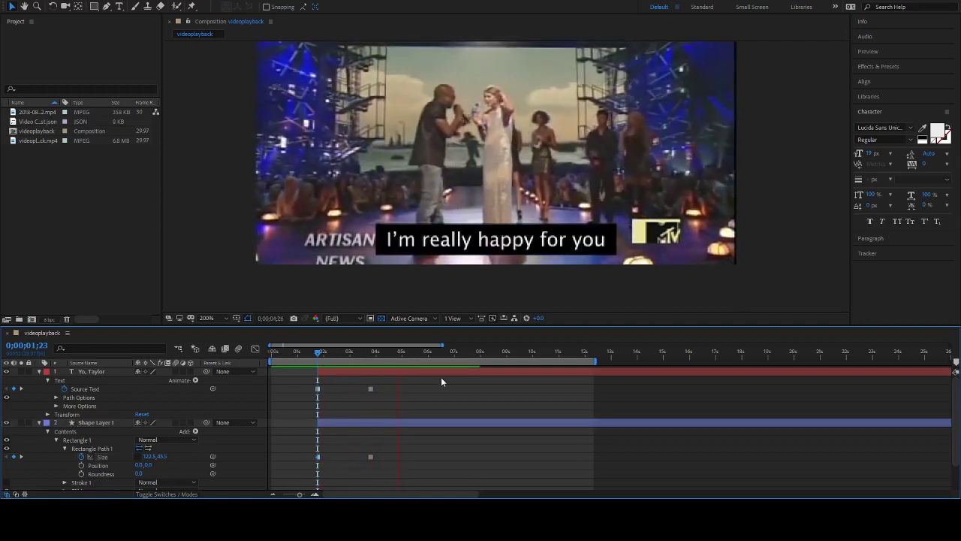
key("space")
left_click_drag(429, 353, 346, 364)
Highlight both bar Size keyframes and scrub across 0;00;03;24 to check that the text and bar size switch together
left_click_drag(299, 434, 356, 459)
key("j")
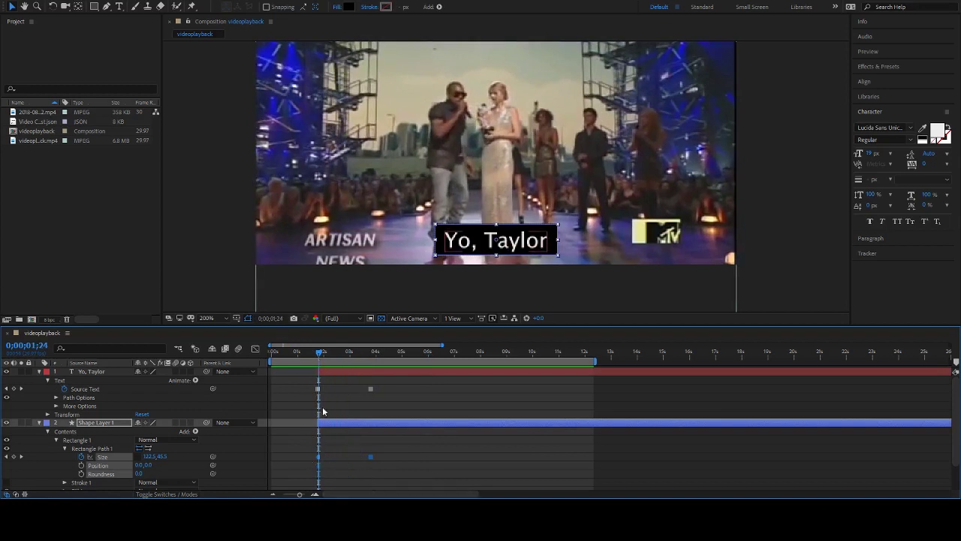
left_click_drag(322, 349, 375, 350)
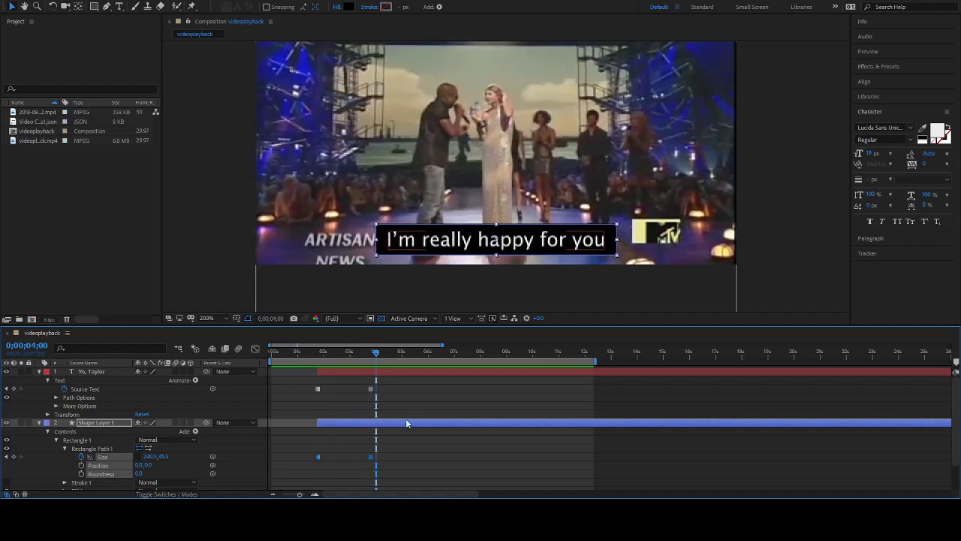
left_click(369, 401)
mouse_move(378, 351)
left_mouse_down()
mouse_move(316, 351)
mouse_move(379, 346)
mouse_move(371, 345)
left_mouse_up()
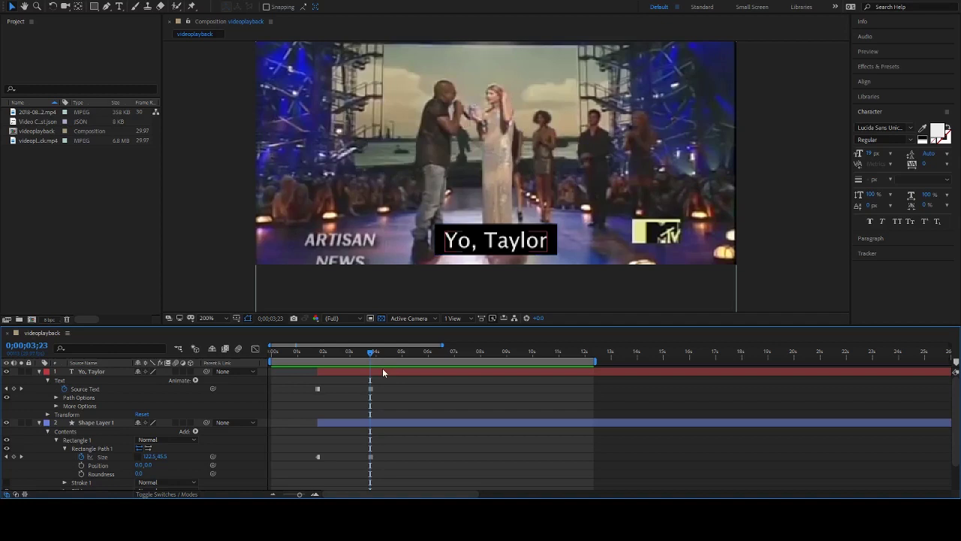
left_click_drag(371, 355, 377, 353)
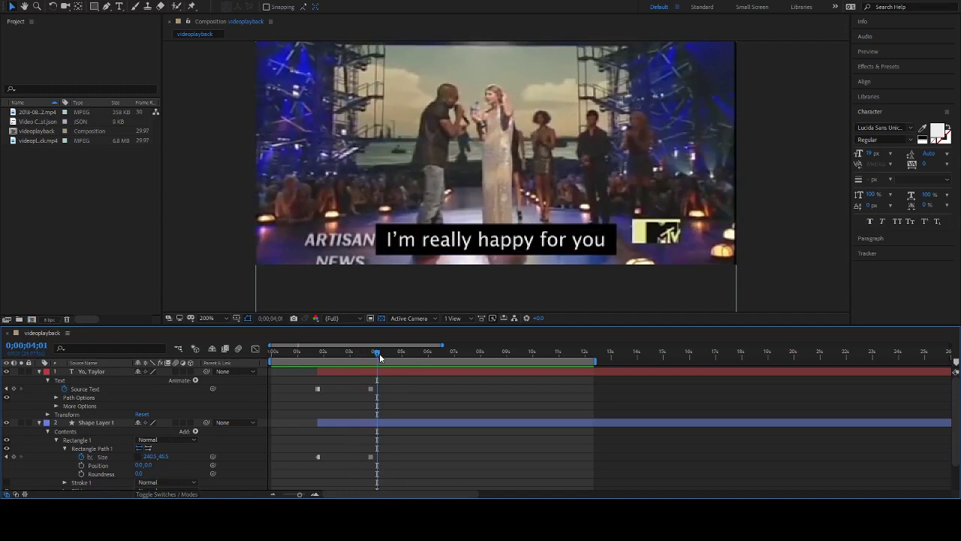
mouse_move(379, 353)
left_mouse_down()
mouse_move(307, 364)
mouse_move(369, 354)
left_mouse_up()
key("space")
key("space")
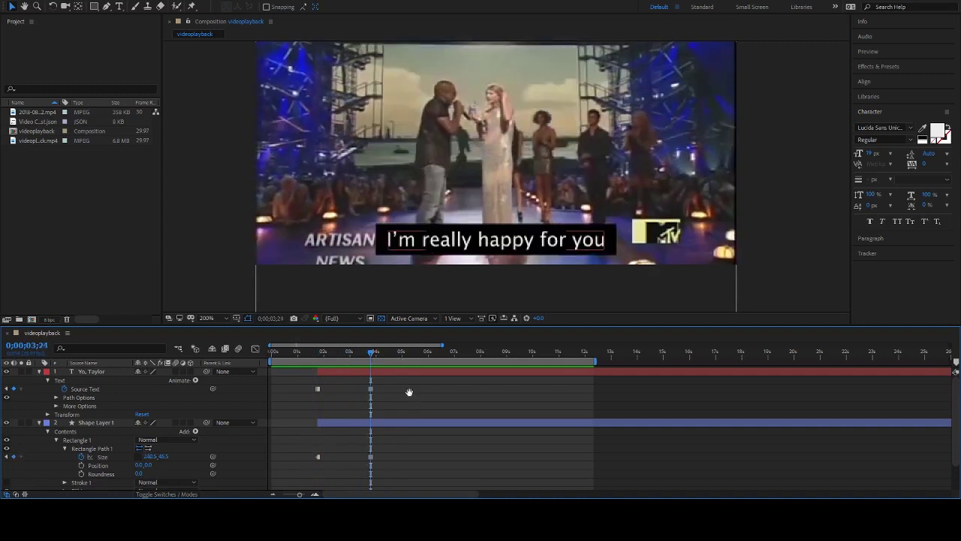
Play on to the next spoken line and change the caption text at 0;00;05;06 to "I'ma let you finish,"
key("space")
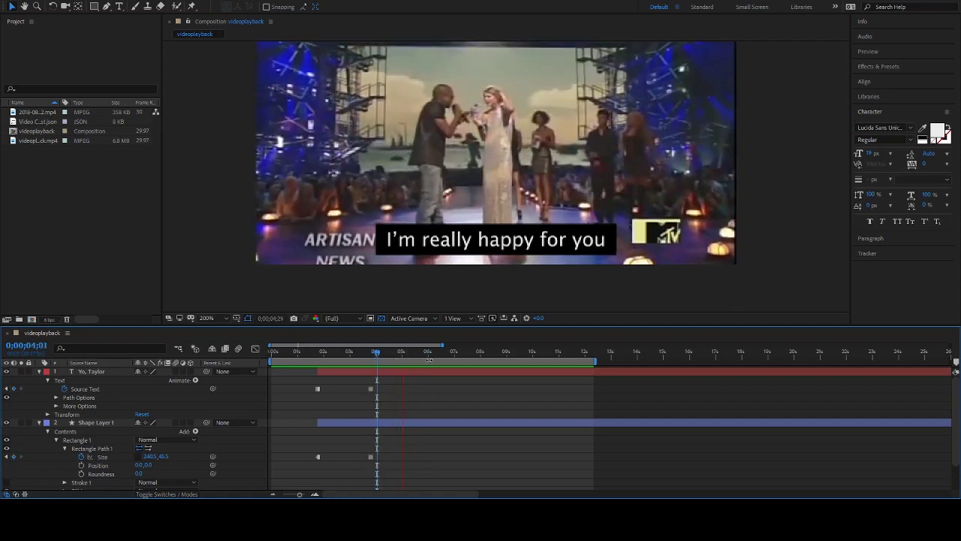
key("space")
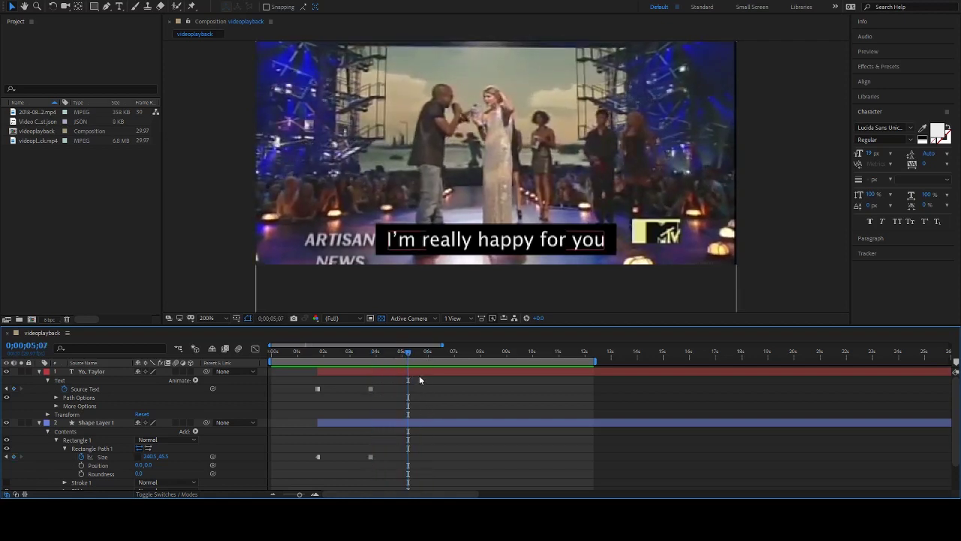
left_click(413, 371)
key("Page_Up")
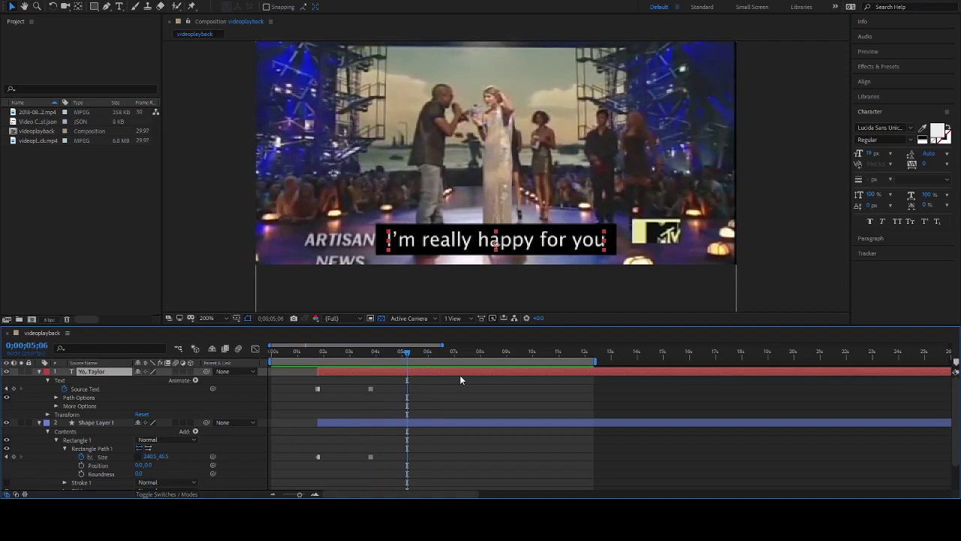
left_click(445, 381)
left_click(438, 371)
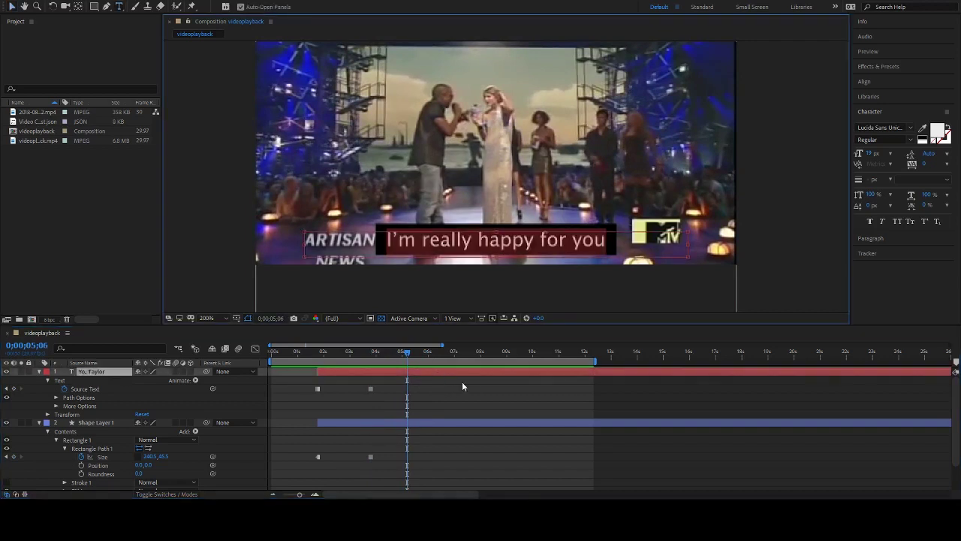
type("I'm")
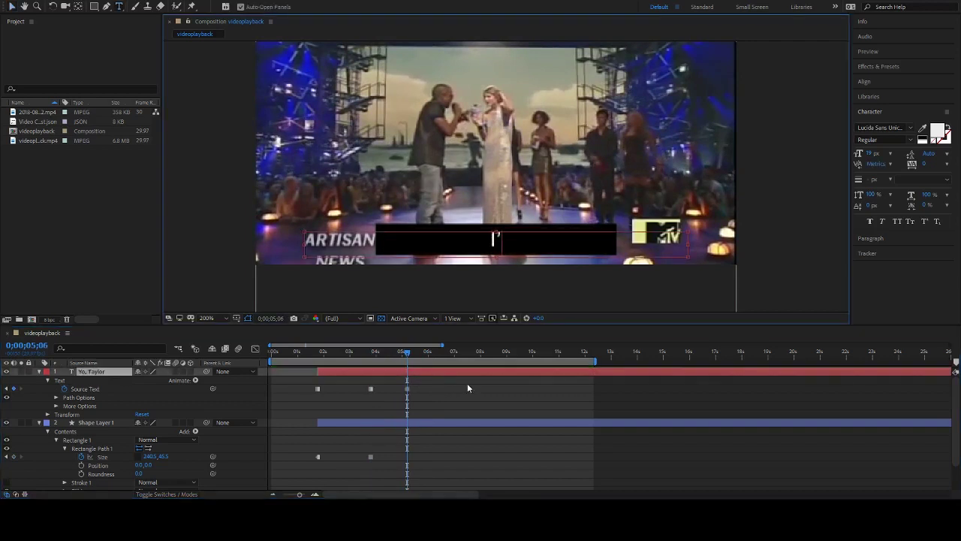
type("a let you finish,")
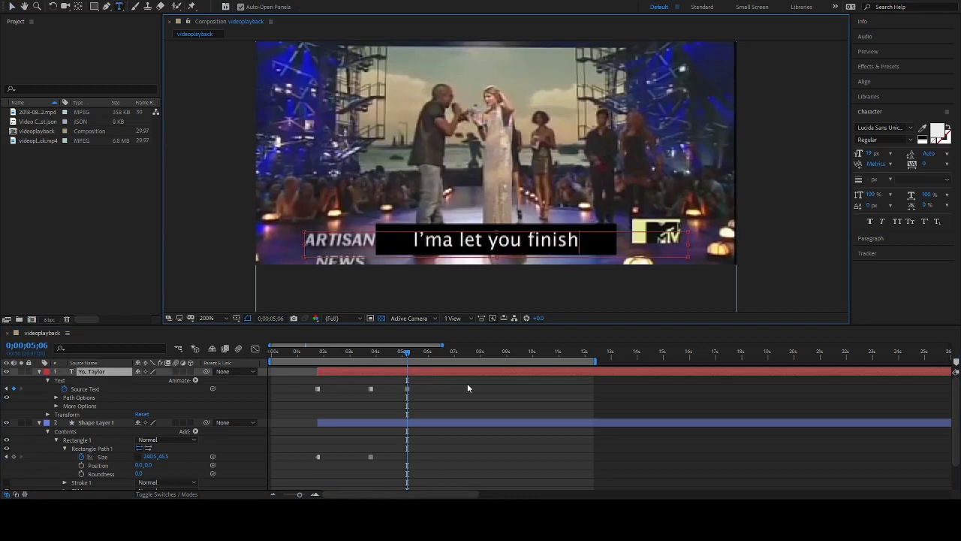
Shrink the black bar to 195.4 × 45.5 at 0;00;05;06 and play on from there
left_click_drag(151, 457, 128, 460)
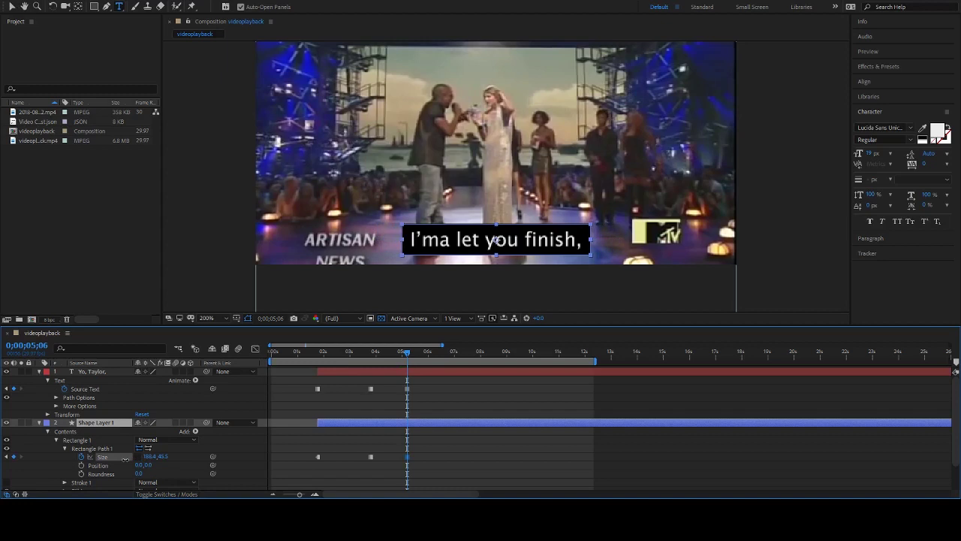
left_click(451, 409)
key("space")
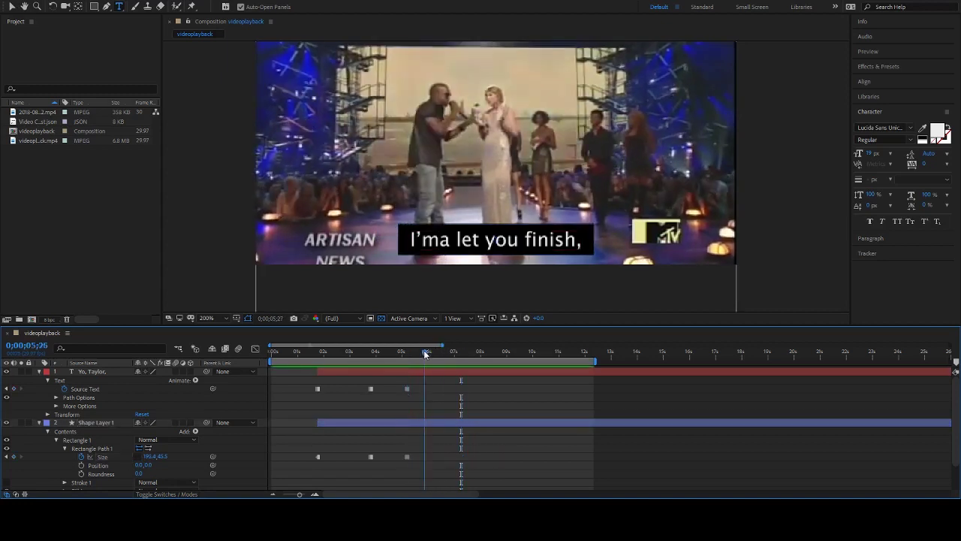
Change the caption text at 0;00;06;15 to "but Beyonce had one of"
left_click(440, 350)
key("Page_Down")
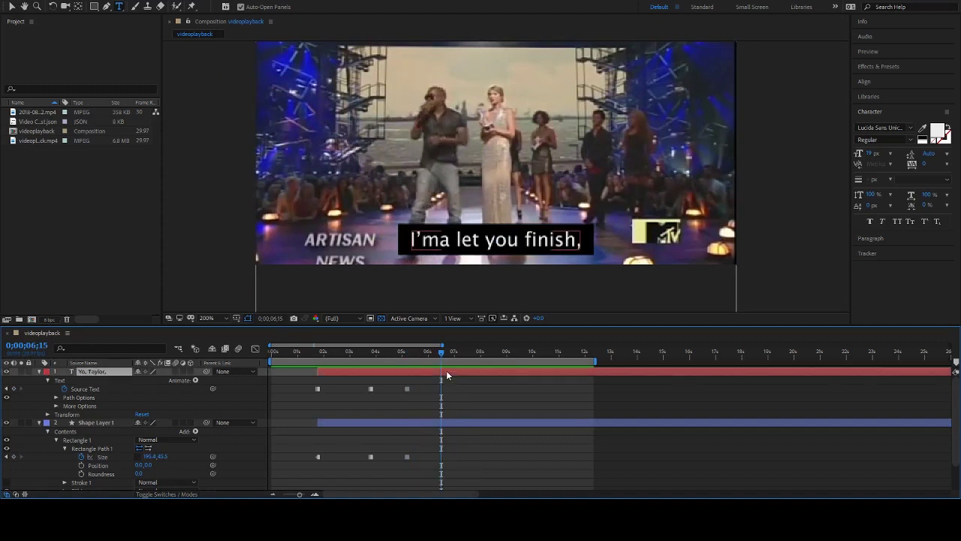
double_click(446, 371)
type("Bu")
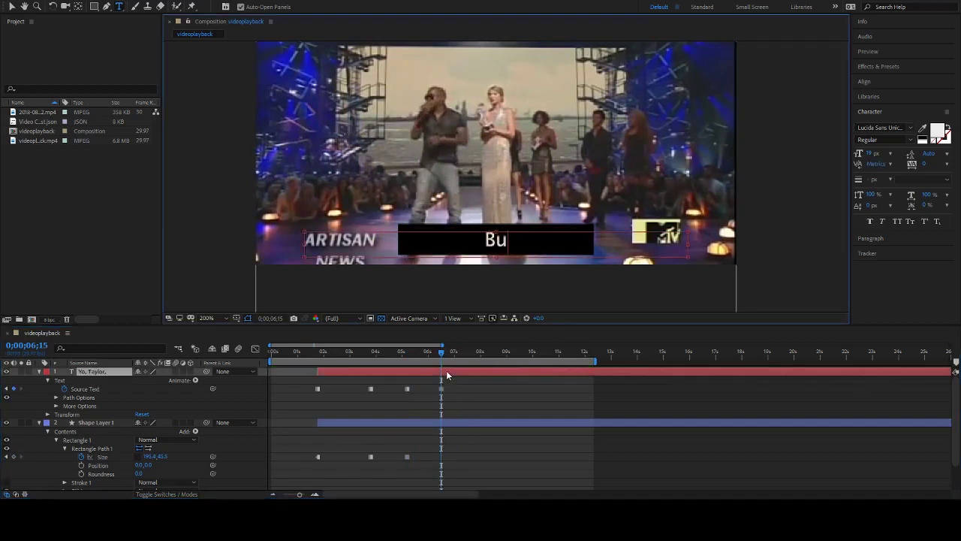
key("BackSpace")
key("BackSpace")
type("but Beyonce")
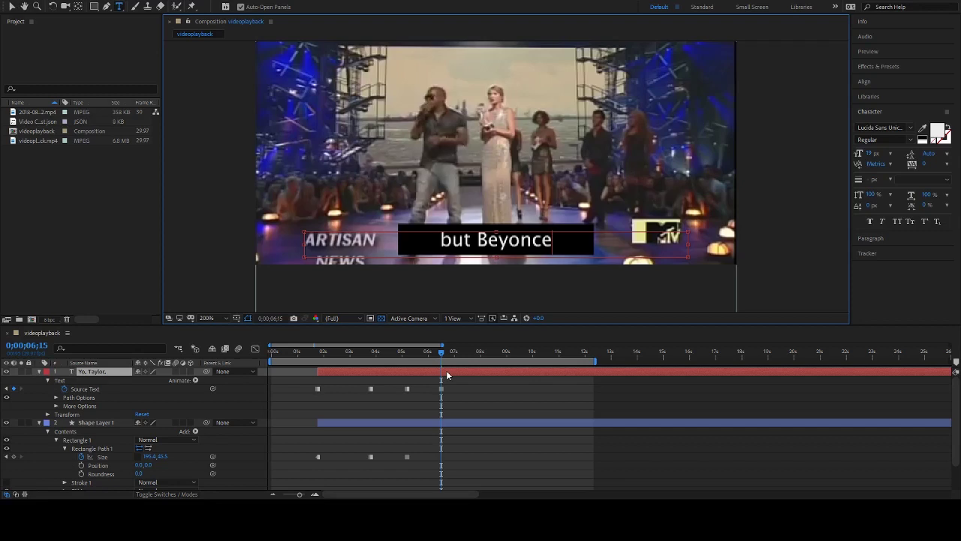
type(" had one of")
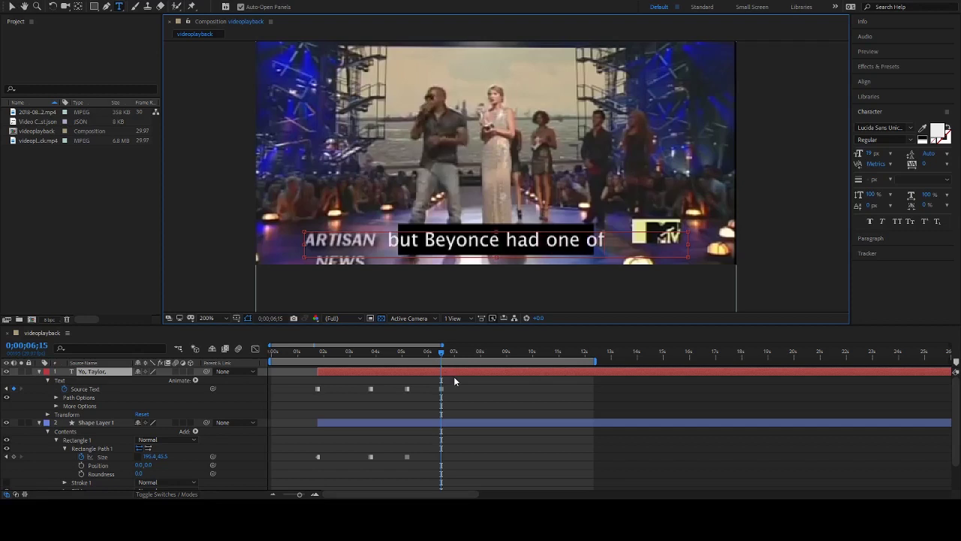
Widen the black bar to 235.4 × 45.5 at 0;00;06;15 so it covers the caption
left_click(454, 377)
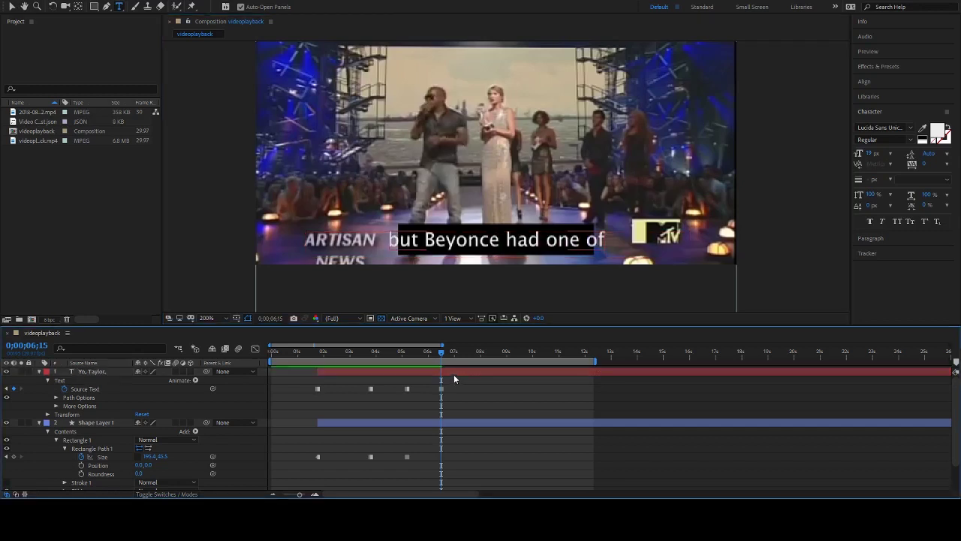
left_click(453, 423)
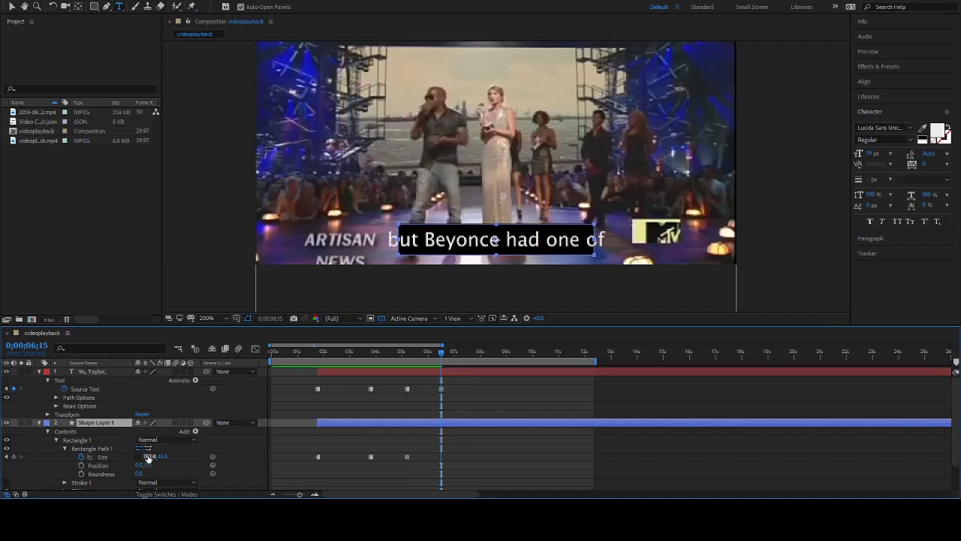
left_click_drag(149, 456, 225, 446)
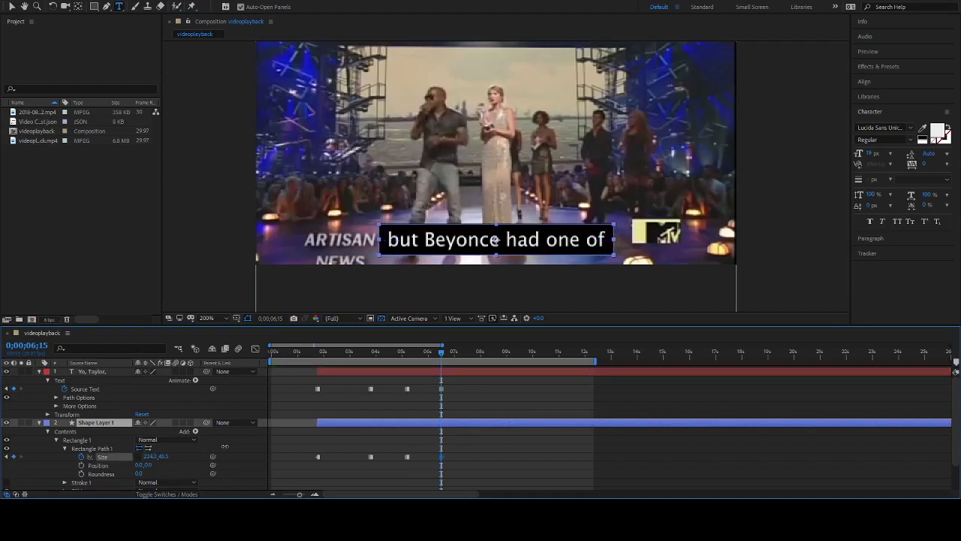
left_click(503, 395)
Replay the speech around 0;00;07;00 to find the next line's start and move the current time to 0;00;07;16
key("space")
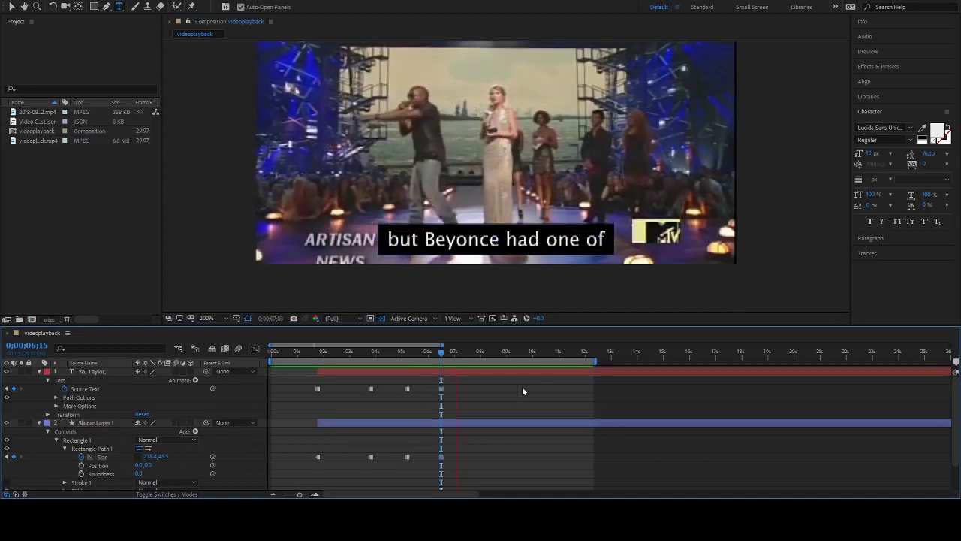
left_click(453, 351)
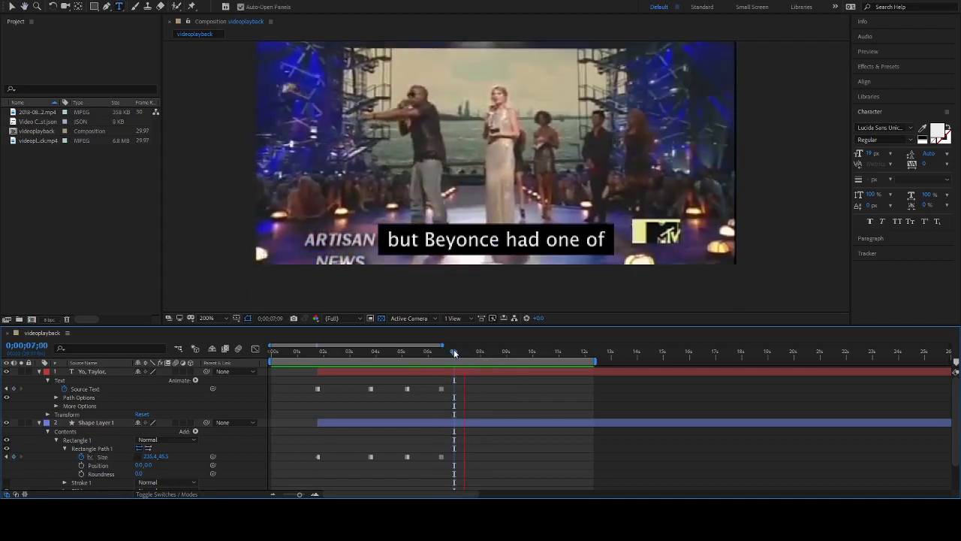
key("space")
left_click(456, 350)
key("space")
key("space")
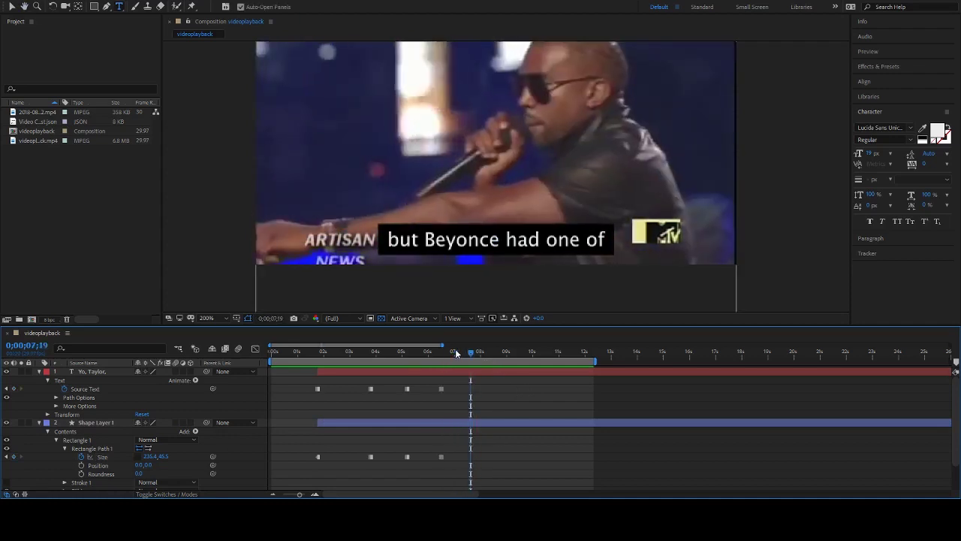
left_click(466, 353)
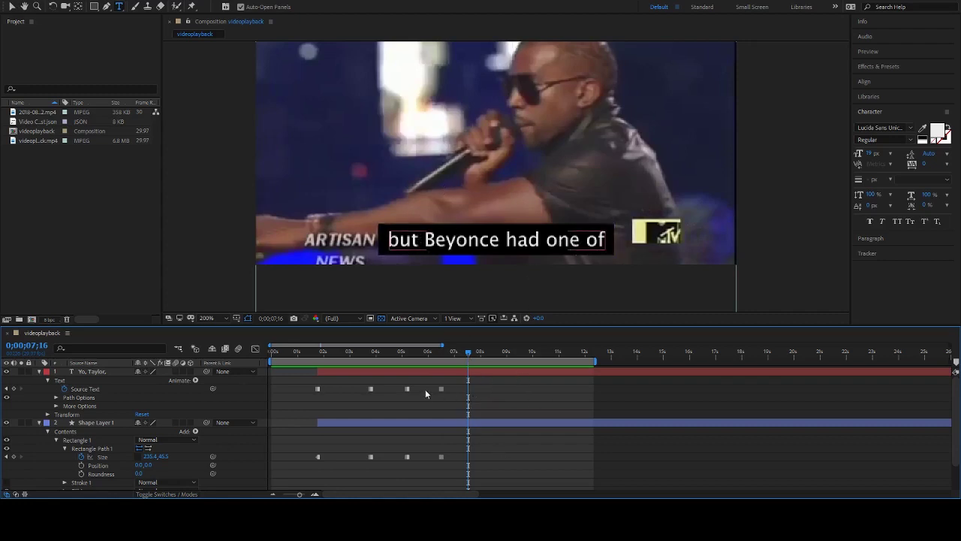
Change the caption text at 0;00;07;16 to "the best music videos of all time!"
left_click(466, 425)
left_click(472, 371)
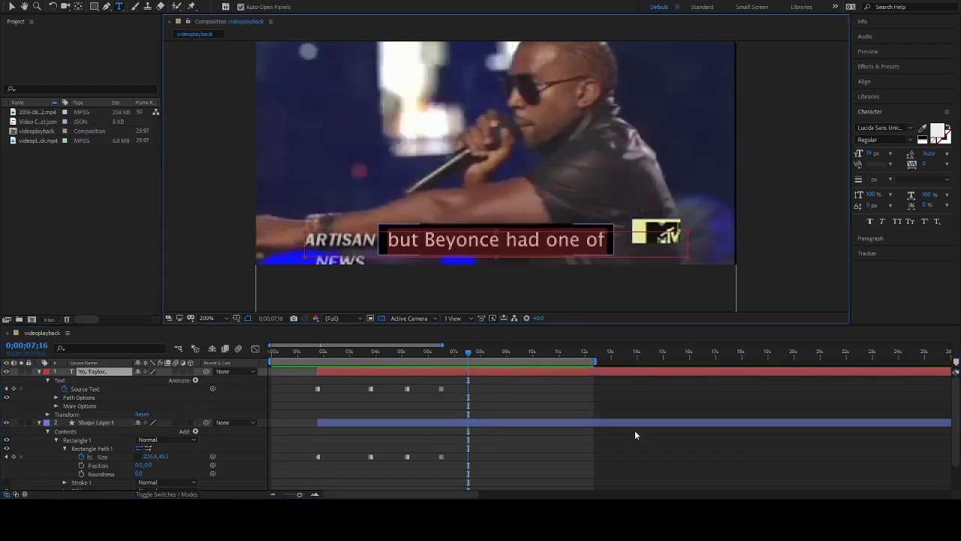
type("the best")
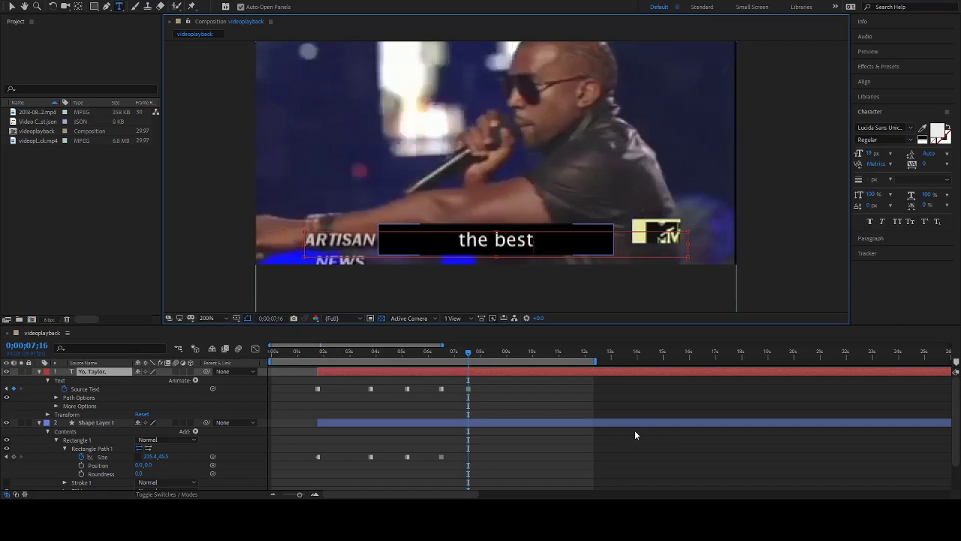
type(" music videos")
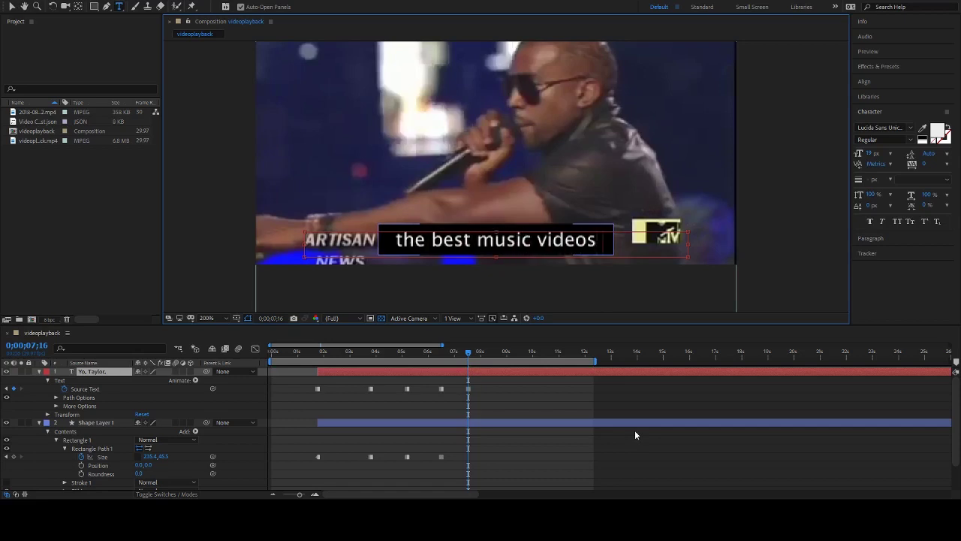
type(" of all time")
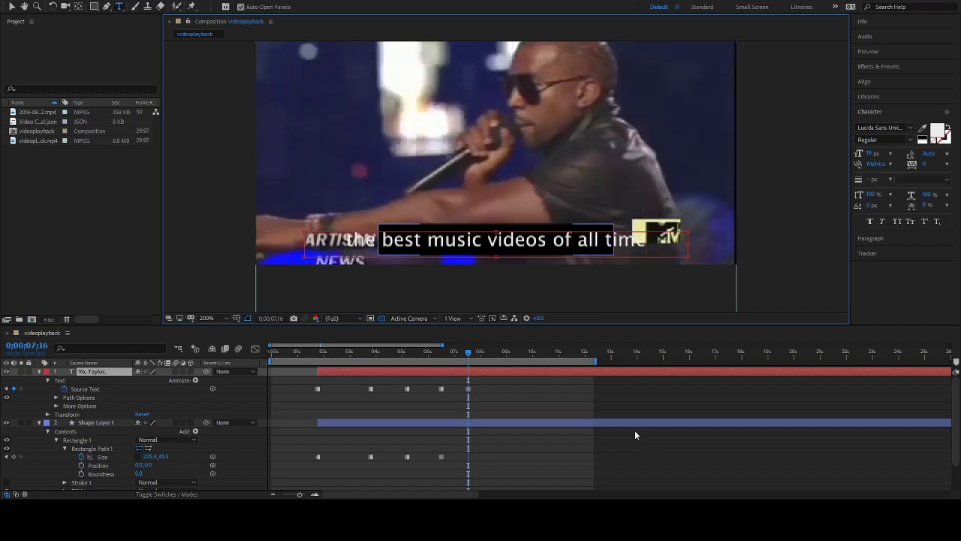
type(".")
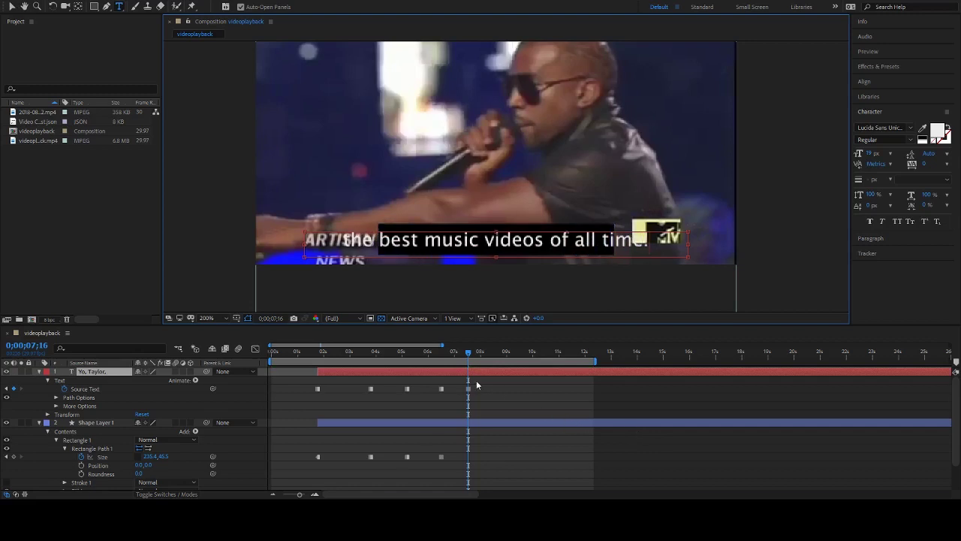
Widen the black bar to 322.4 × 45.5 at 0;00;07;16 so it covers the full caption
left_click(463, 420)
left_click(463, 422)
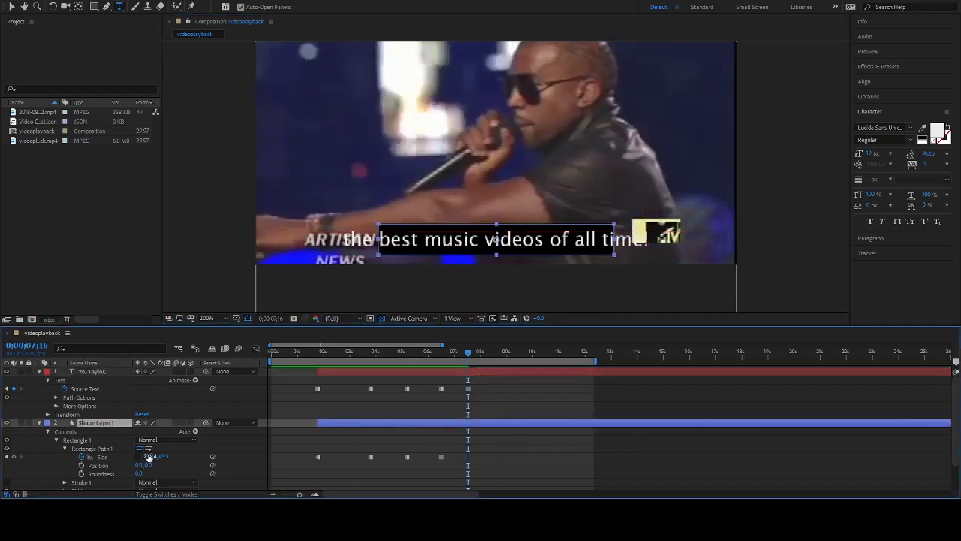
left_click_drag(148, 456, 187, 449)
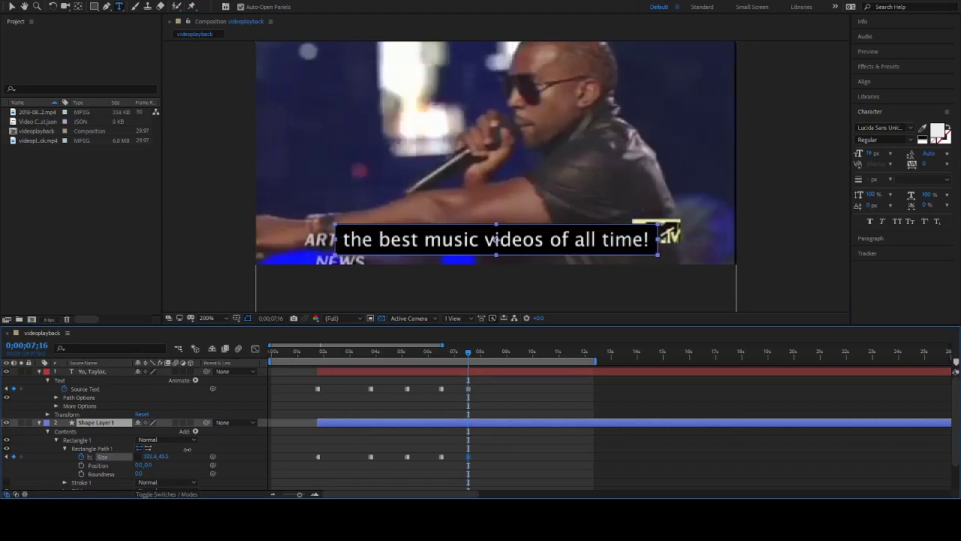
left_click(485, 405)
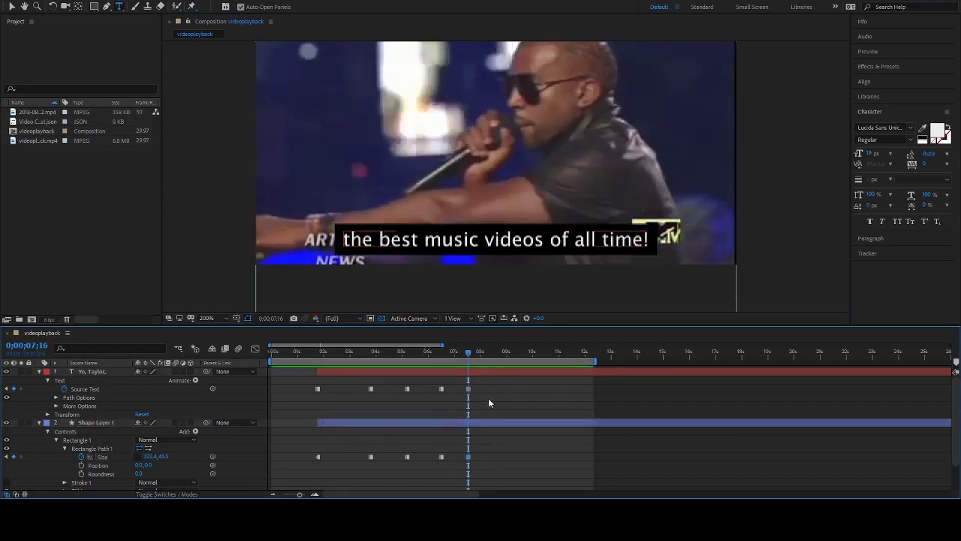
Play back the opening of the clip to check the timing of the "Yo, Taylor," caption
key("space")
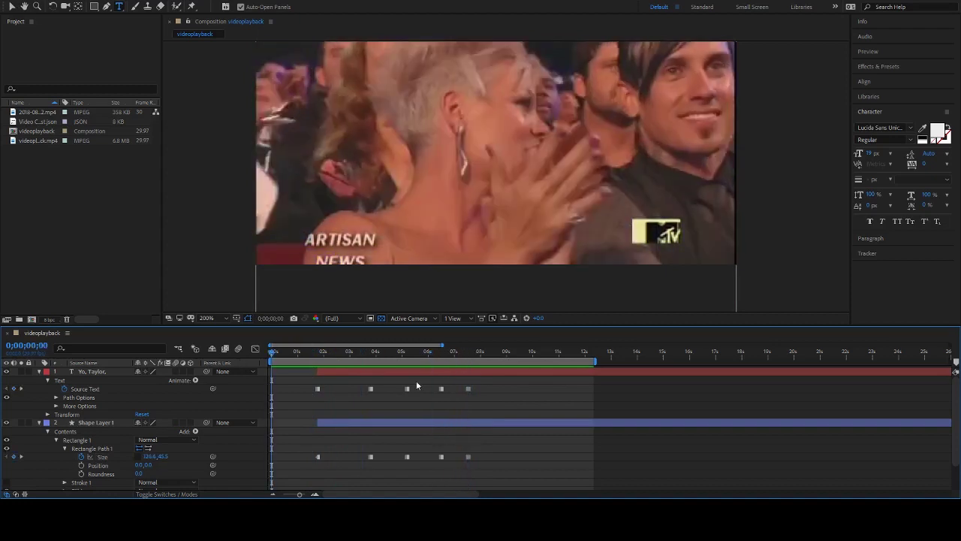
key("space")
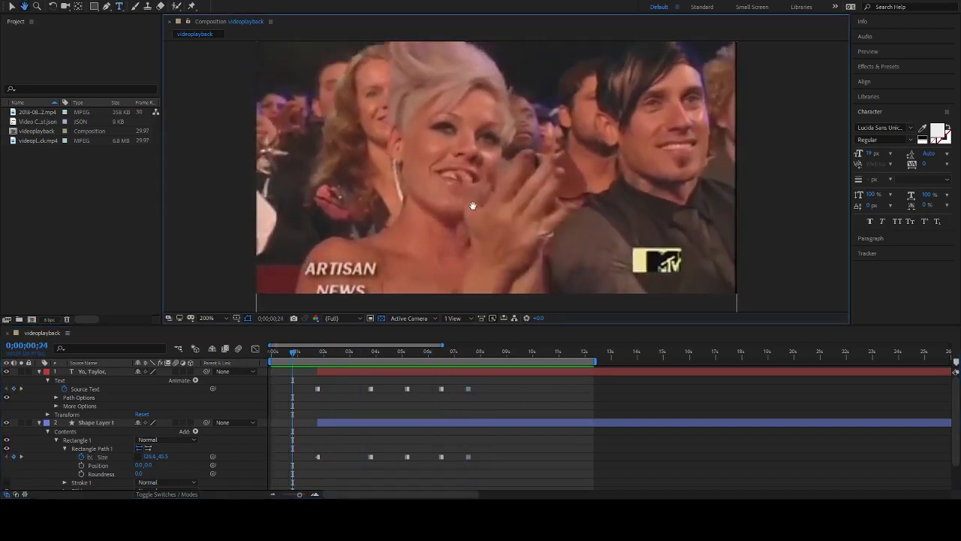
key("space")
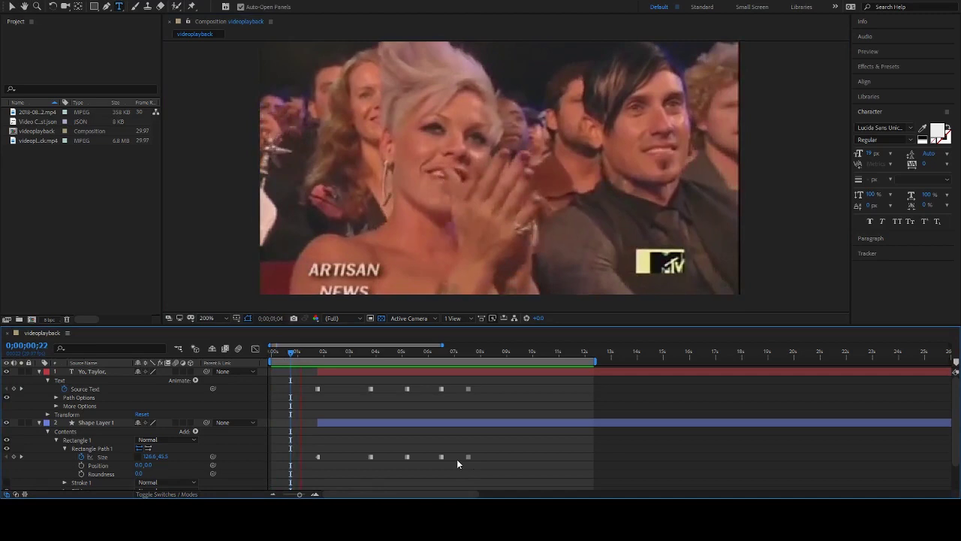
left_click(302, 352)
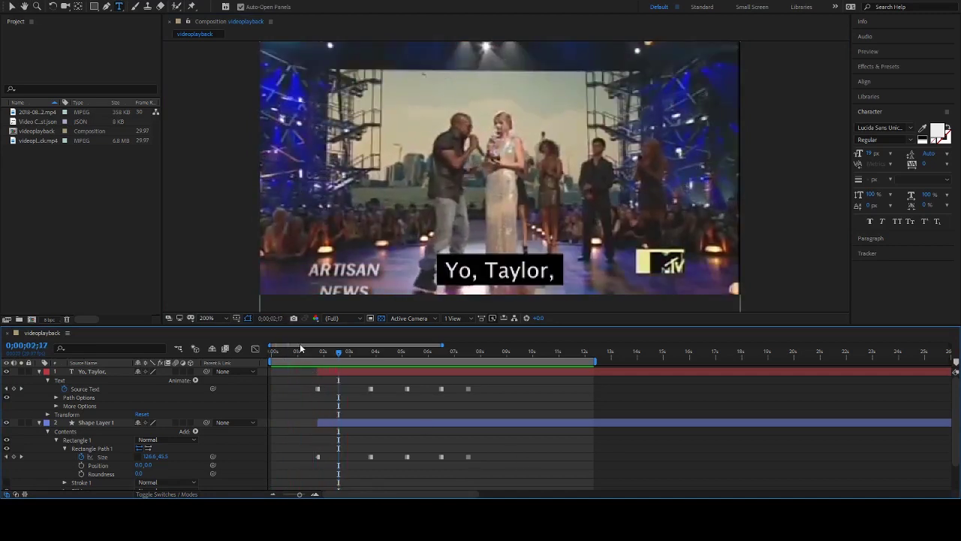
key("space")
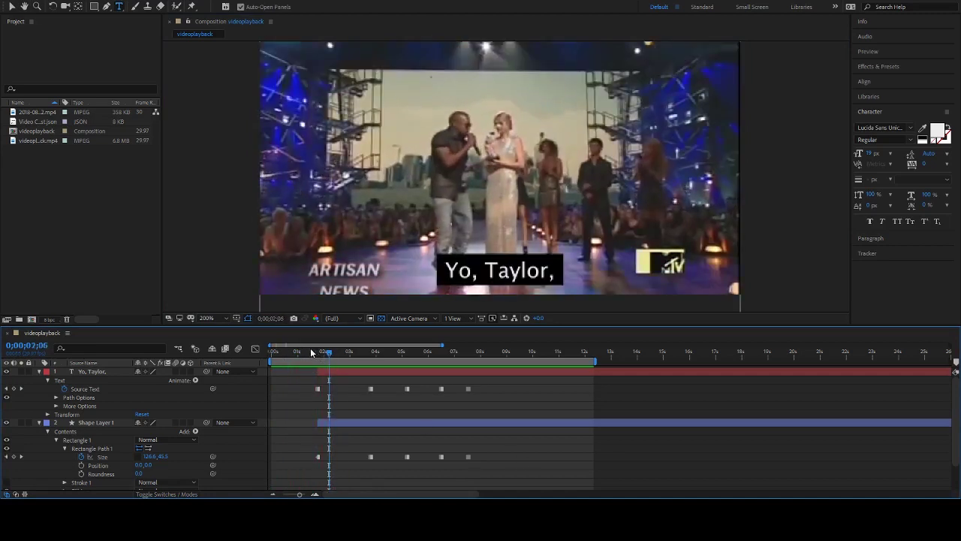
Extend the start of both the caption text layer and the black bar layer back to 0;00;01;16
left_click_drag(305, 352, 309, 352)
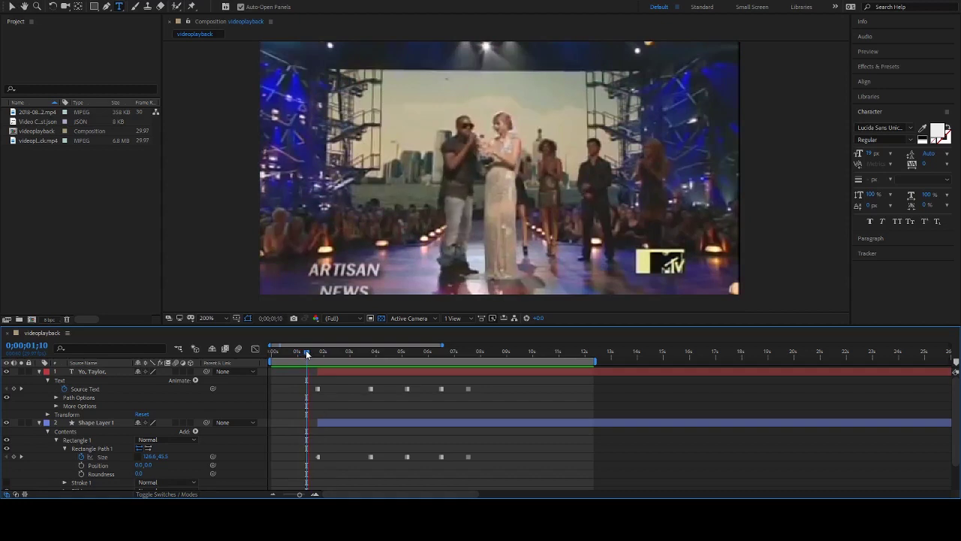
left_click(313, 352)
left_click(331, 420)
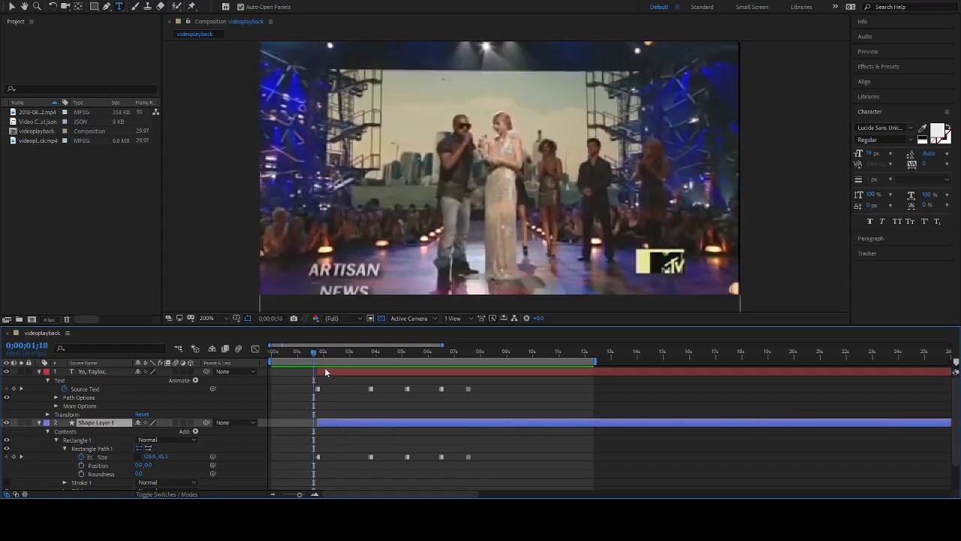
left_click(325, 373, "shift")
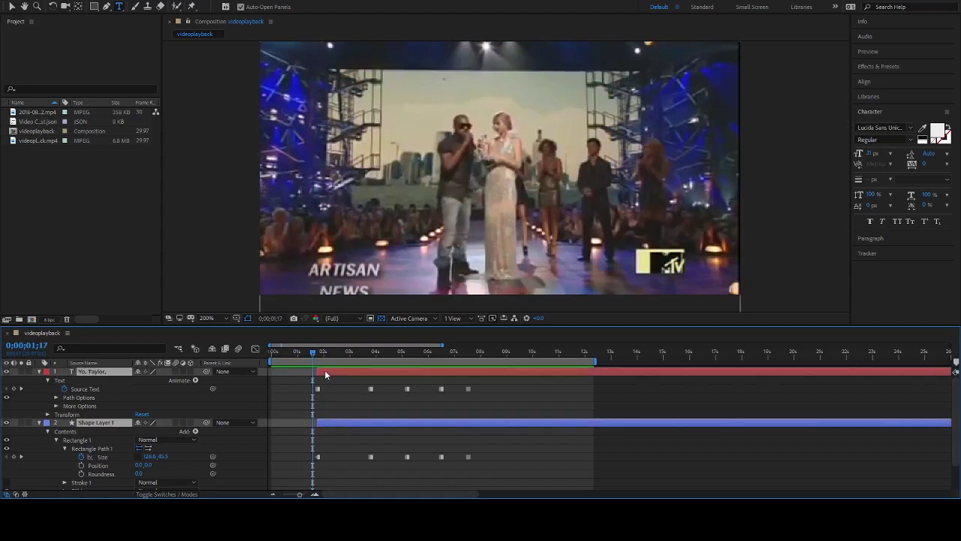
key("Page_Up")
key("Page_Up")
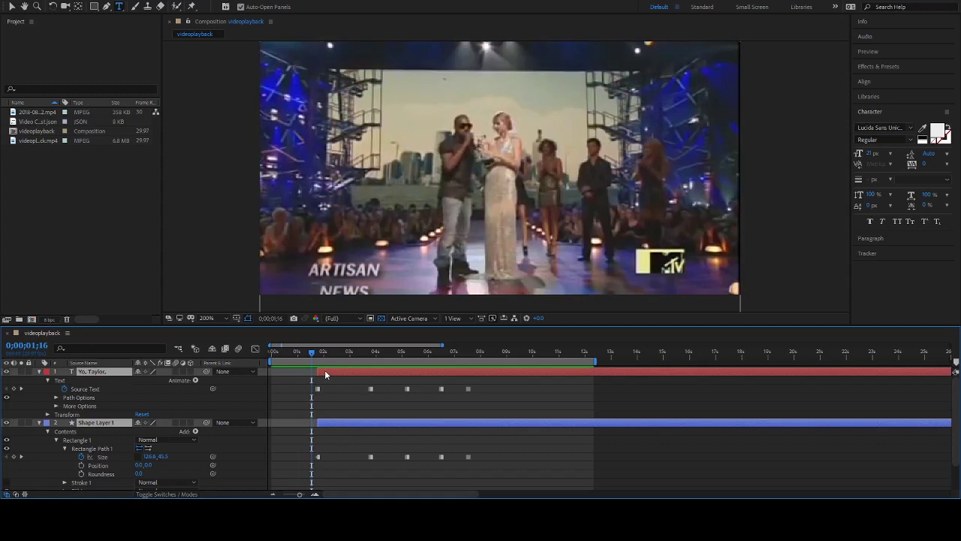
key("bracketleft")
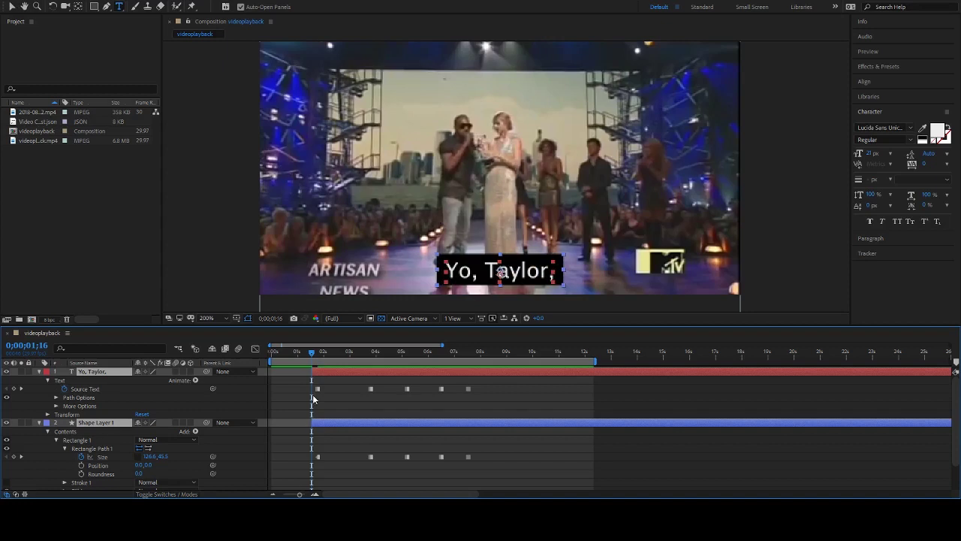
left_click(358, 389)
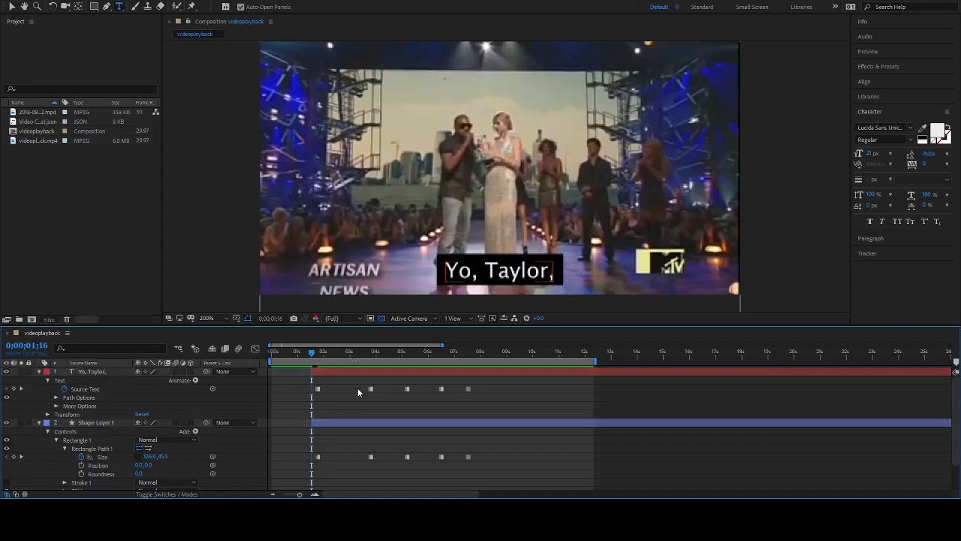
Play the clip through the last caption, return to 0;00;07;16 and change the caption there to "the best videos of all time!"
key("space")
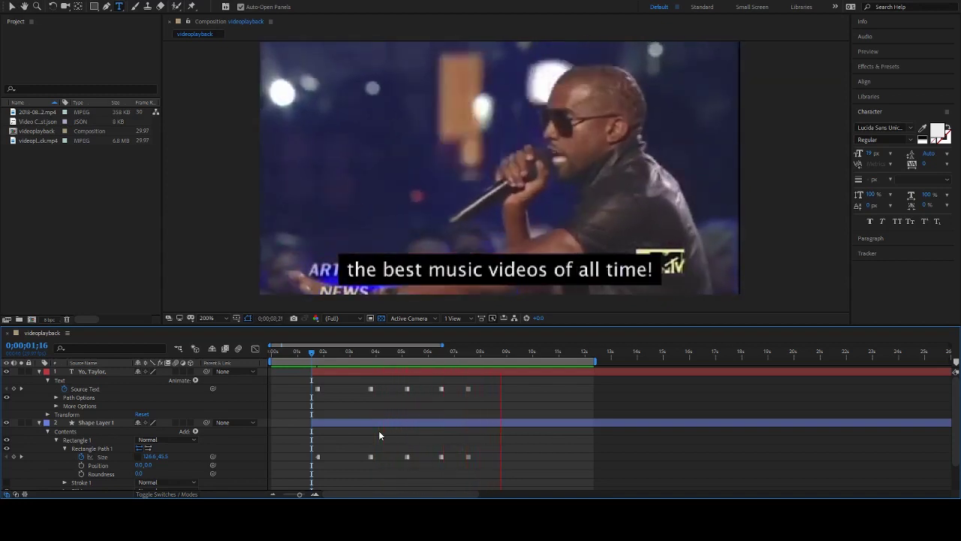
left_click_drag(515, 351, 468, 353)
double_click(443, 272)
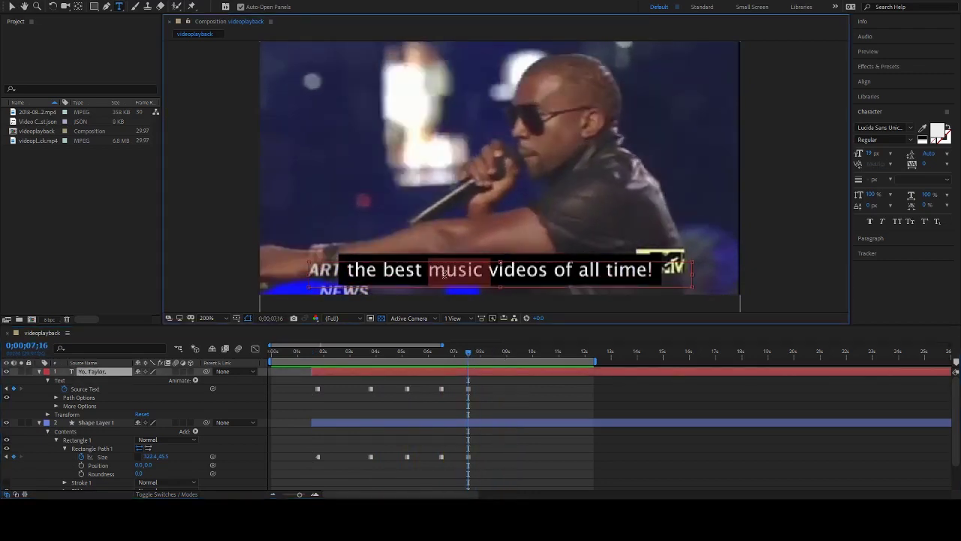
key("BackSpace")
Narrow the black bar to 262.4 × 45.5 at 0;00;07;16 so it fits the shortened caption
left_click(494, 422)
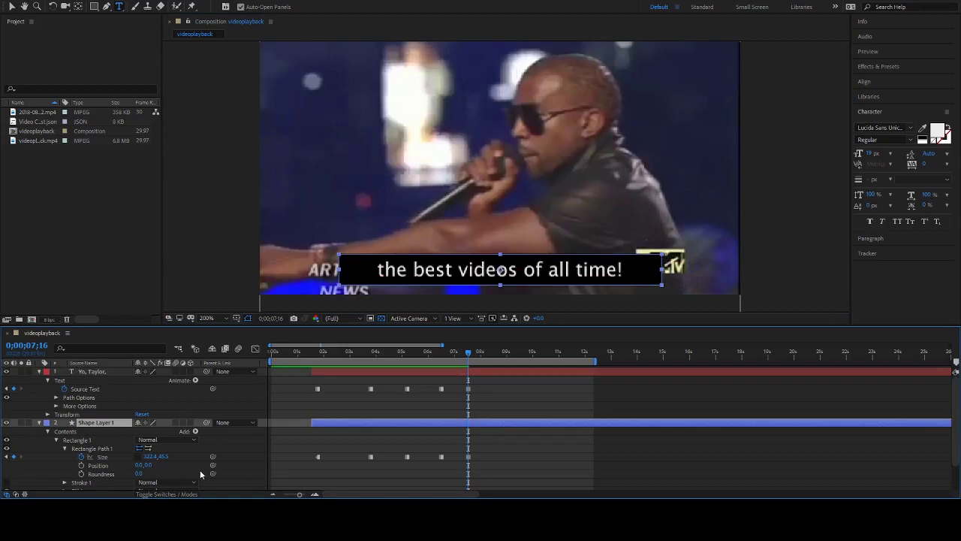
left_click_drag(153, 457, 137, 456)
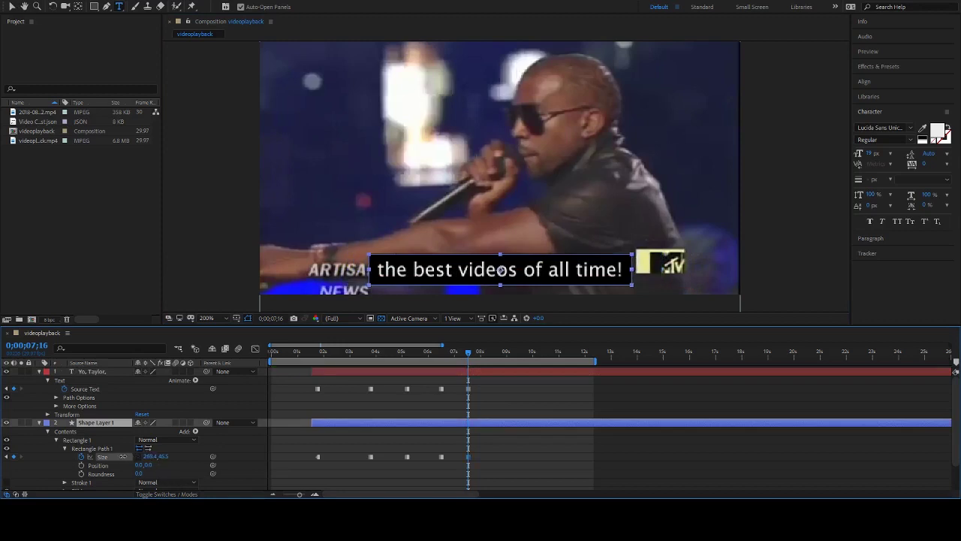
left_click(343, 386)
Play back from 0;00;06;08 to check the last caption change and find where the speech ends
left_click_drag(468, 360, 435, 356)
key("space")
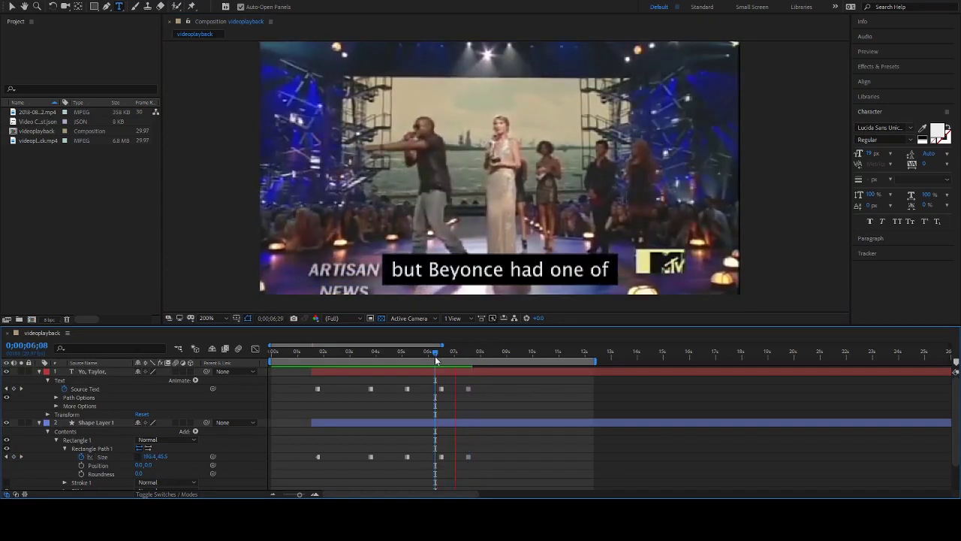
key("ctrl+t")
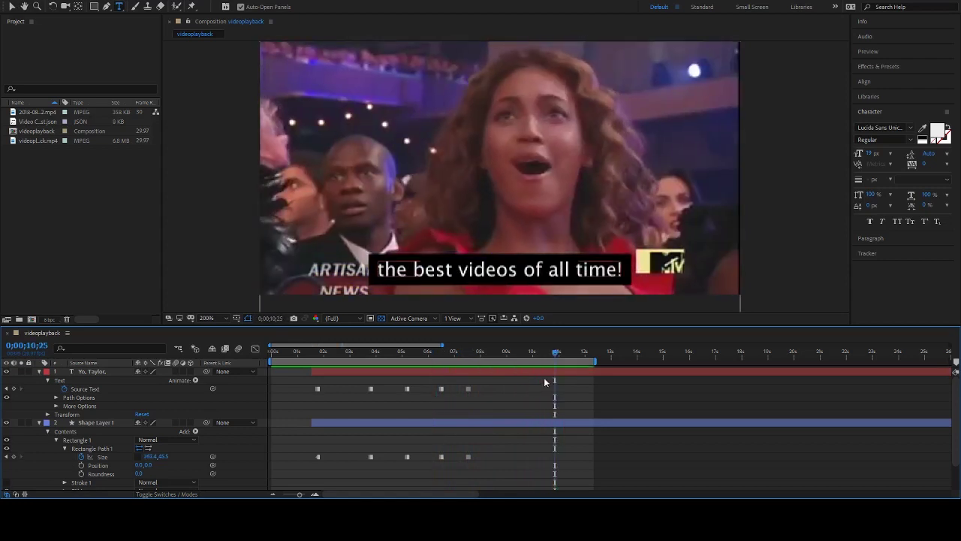
Trim the end of both the caption text layer and the black bar layer to 0;00;10;10
left_click(525, 353)
left_click_drag(525, 356, 542, 345)
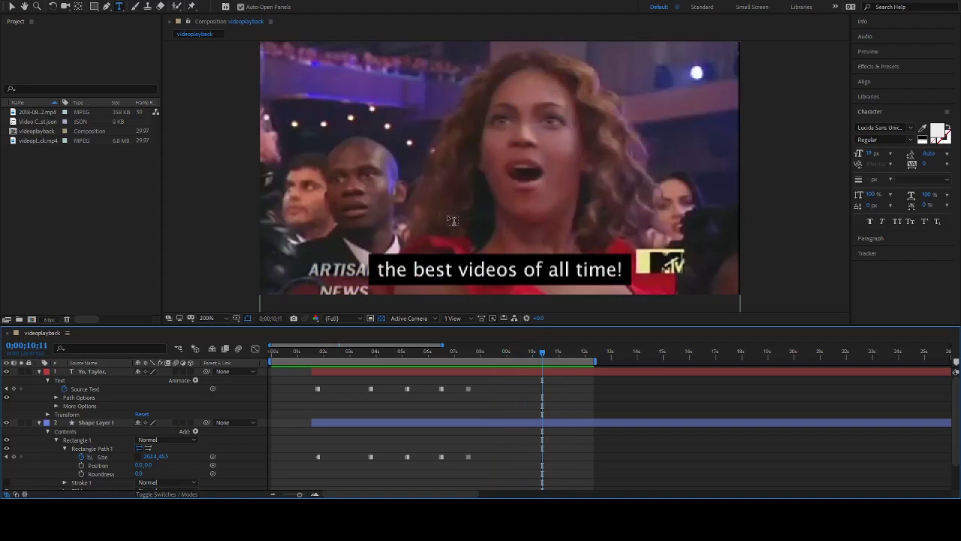
key("Page_Up")
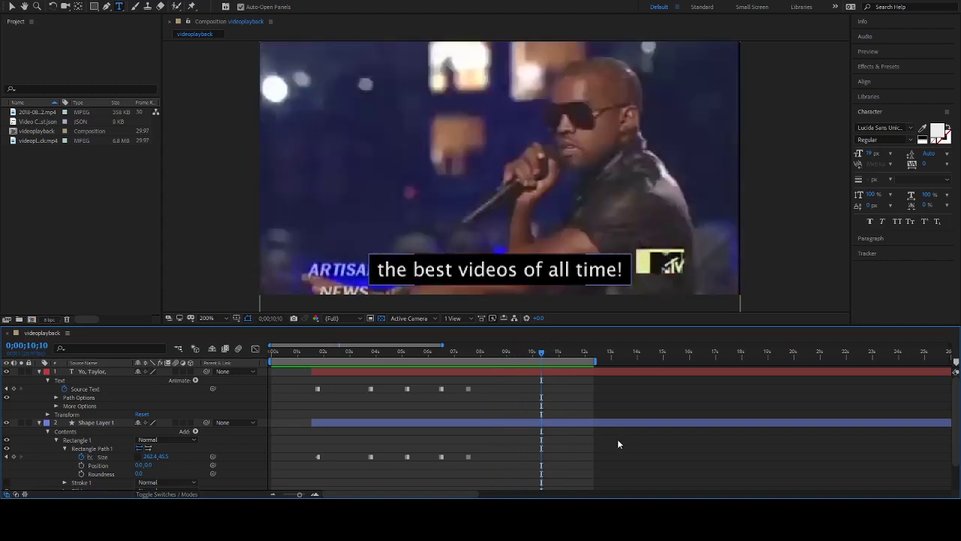
left_click(556, 374)
left_click(555, 422)
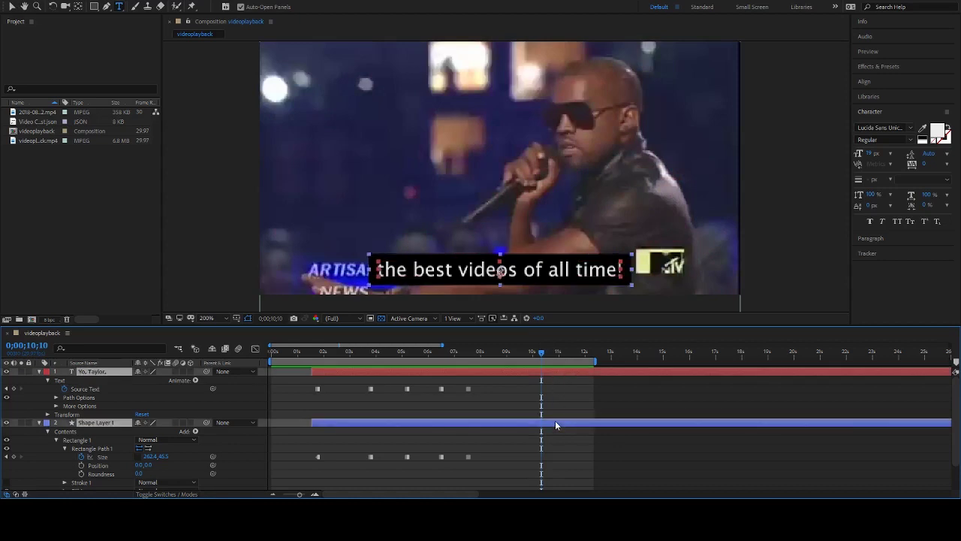
key("alt+bracketright")
Play back the captioned clip to check the timing of every caption and the end of the subtitles
key("space")
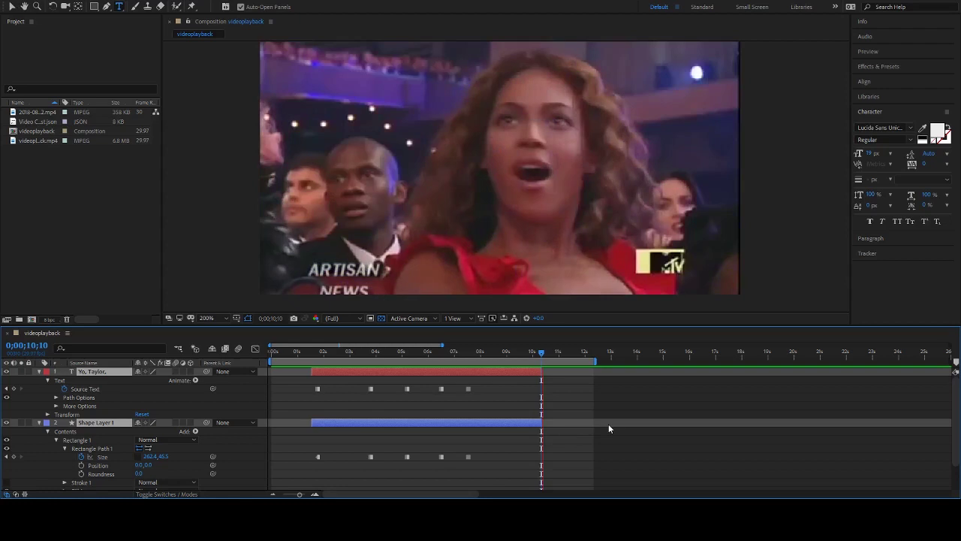
key("space")
left_click(528, 352)
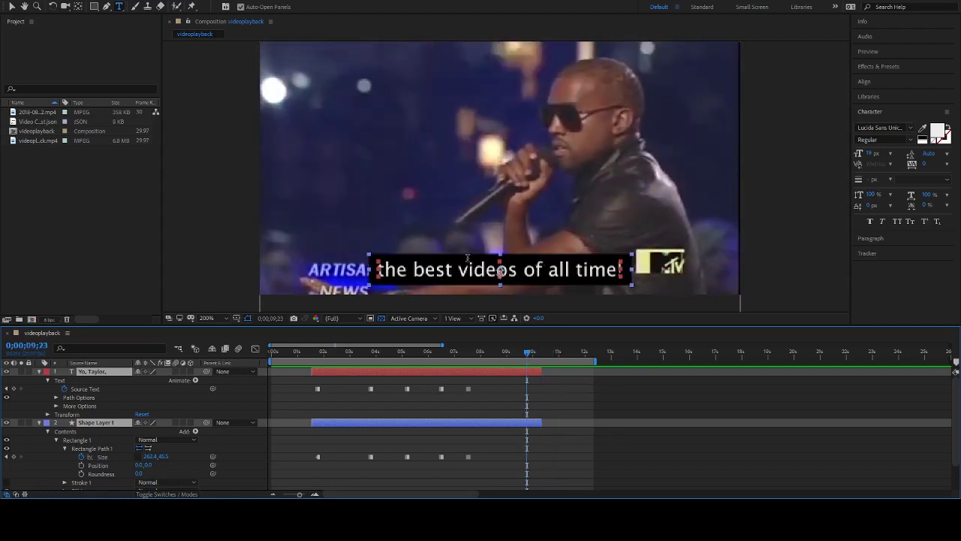
left_click(557, 351)
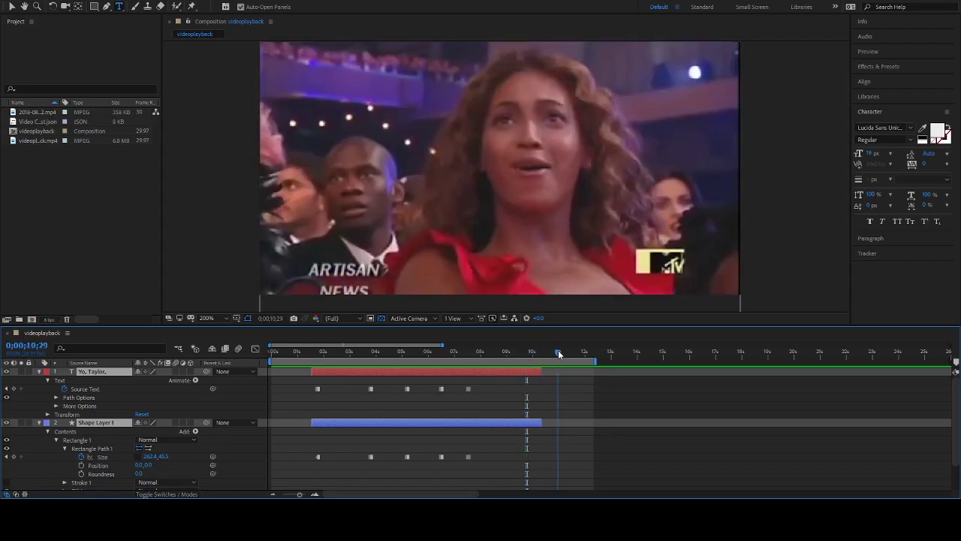
key("space")
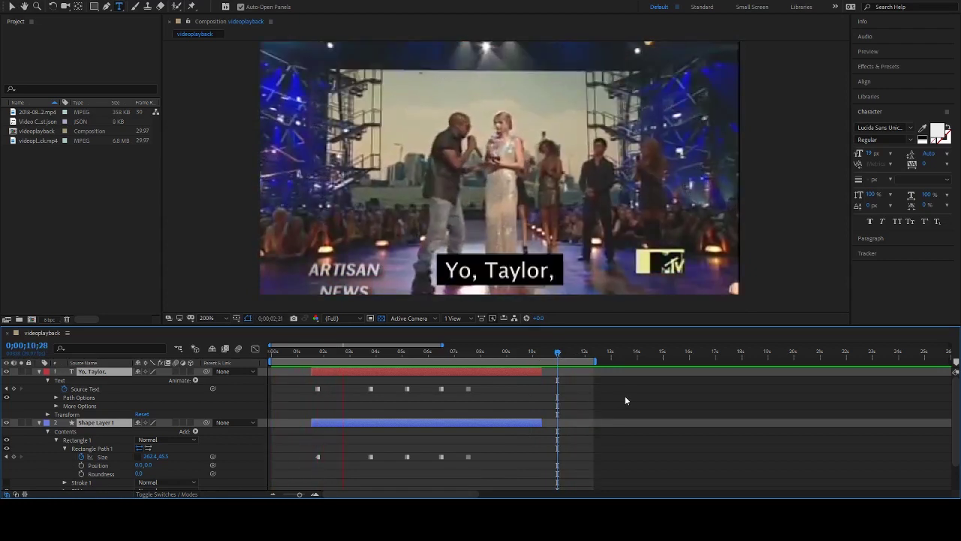
left_click(360, 353)
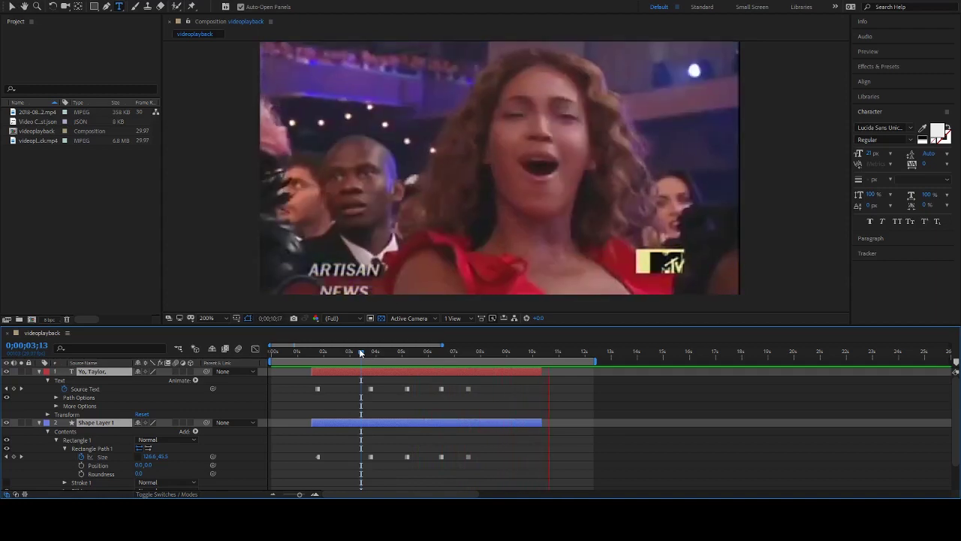
key("space")
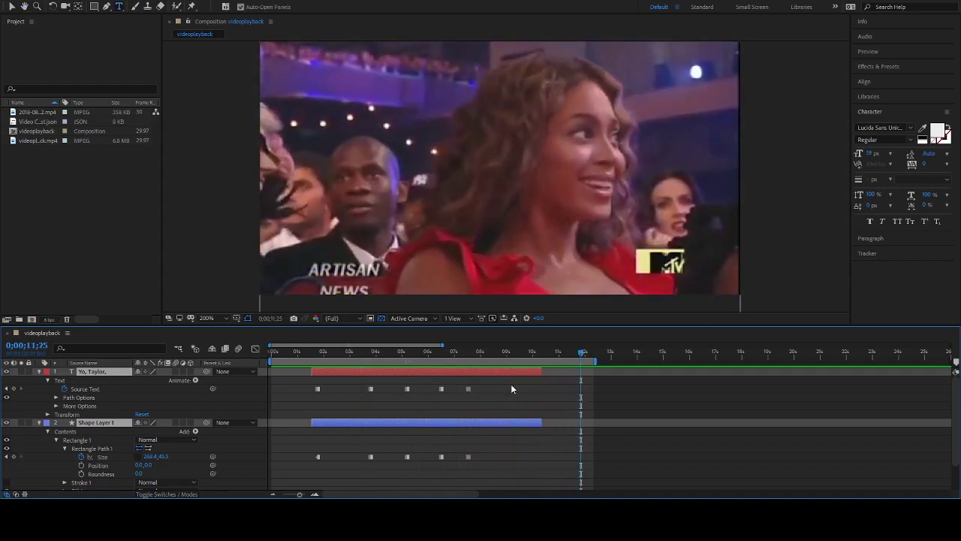
left_click(604, 393)
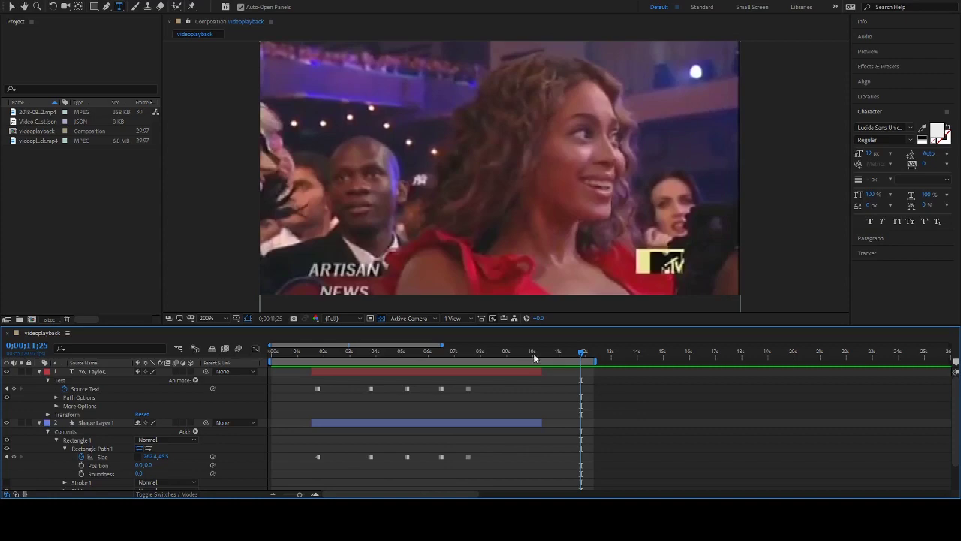
Go to the "I'm really happy for you," caption at 0;00;04;17 and lower the black bar layer's opacity to 66%
left_click_drag(582, 351, 390, 351)
left_click(374, 420)
key("t")
left_click_drag(140, 431, 126, 431)
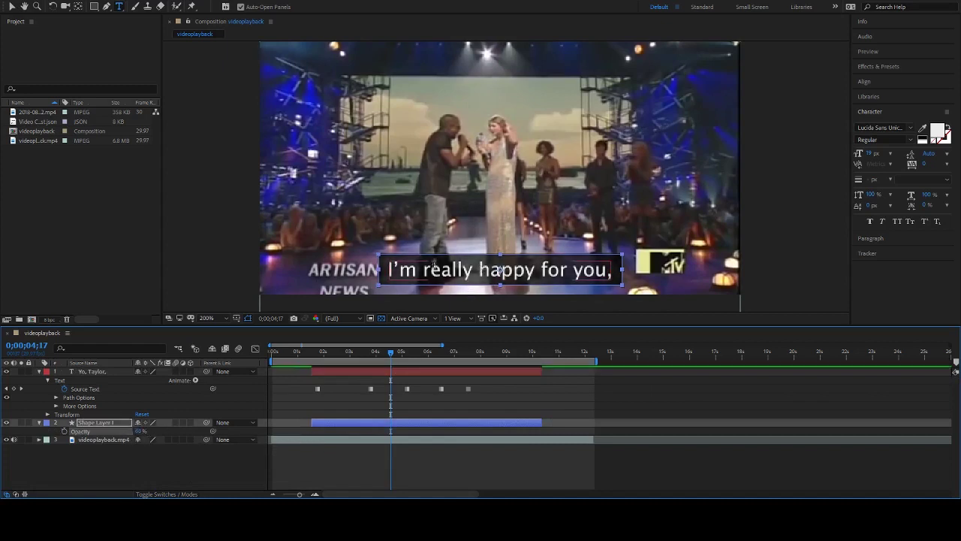
left_click(361, 411)
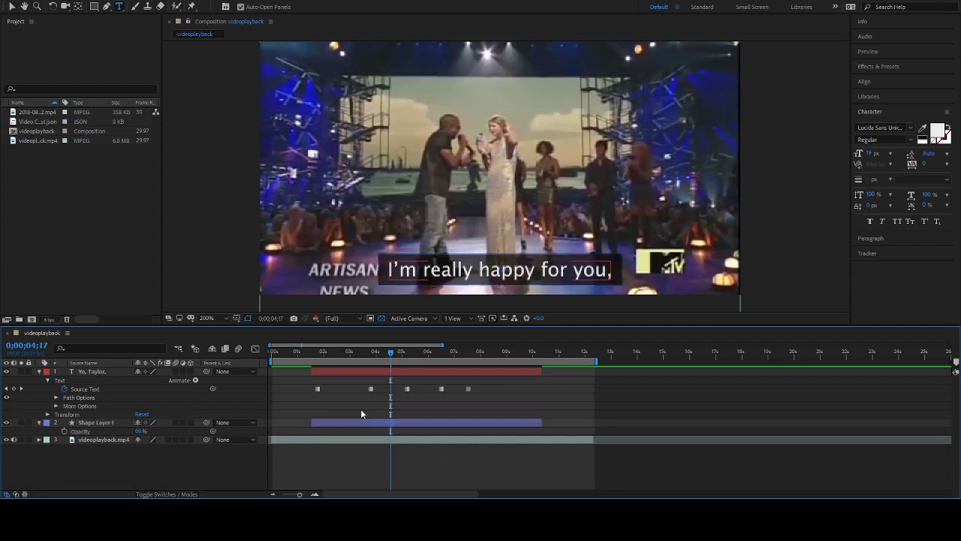
Move to 0;00;04;22 and reveal only the black bar layer's keyframed Size property to review its keyframes against the caption's
left_click(394, 353)
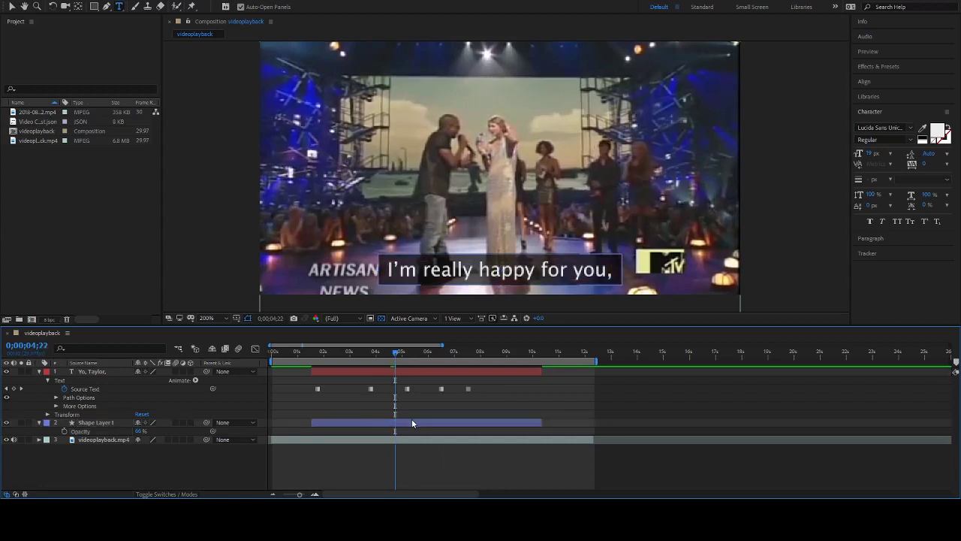
left_click(411, 421)
key("u")
left_click(371, 431)
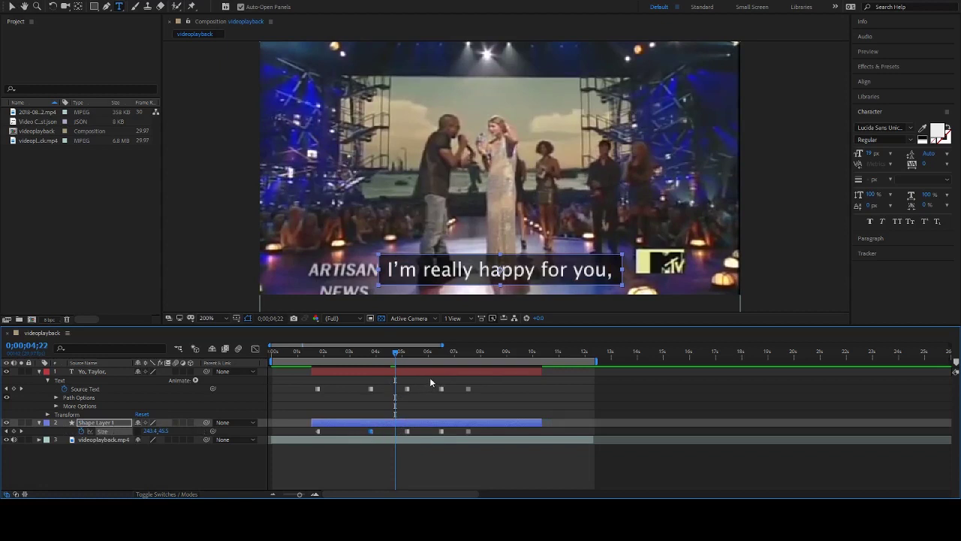
left_click(450, 451)
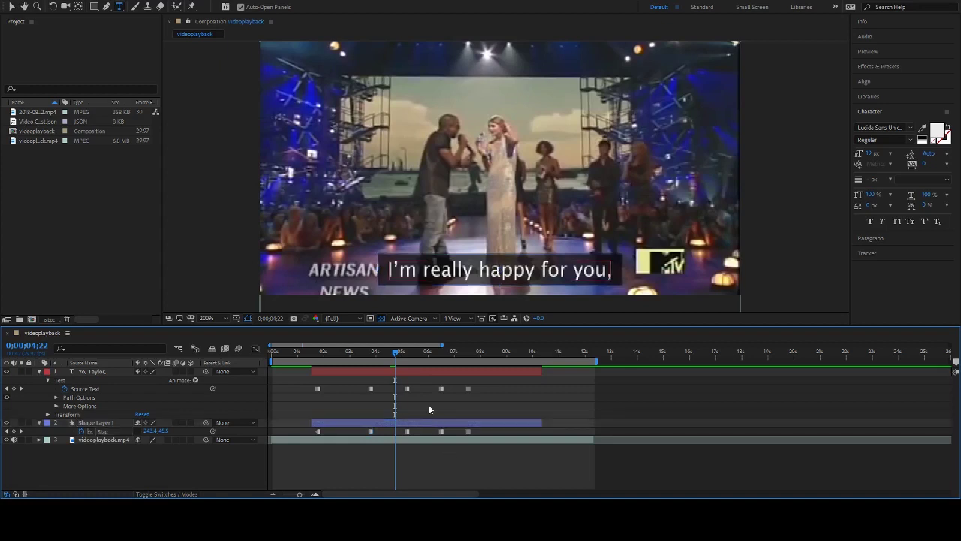
left_click(443, 446)
left_click(469, 413)
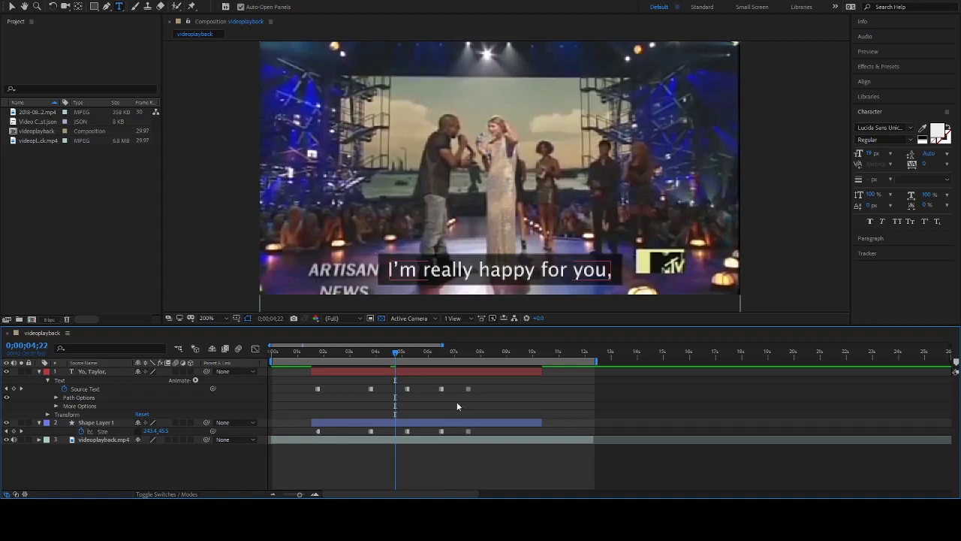